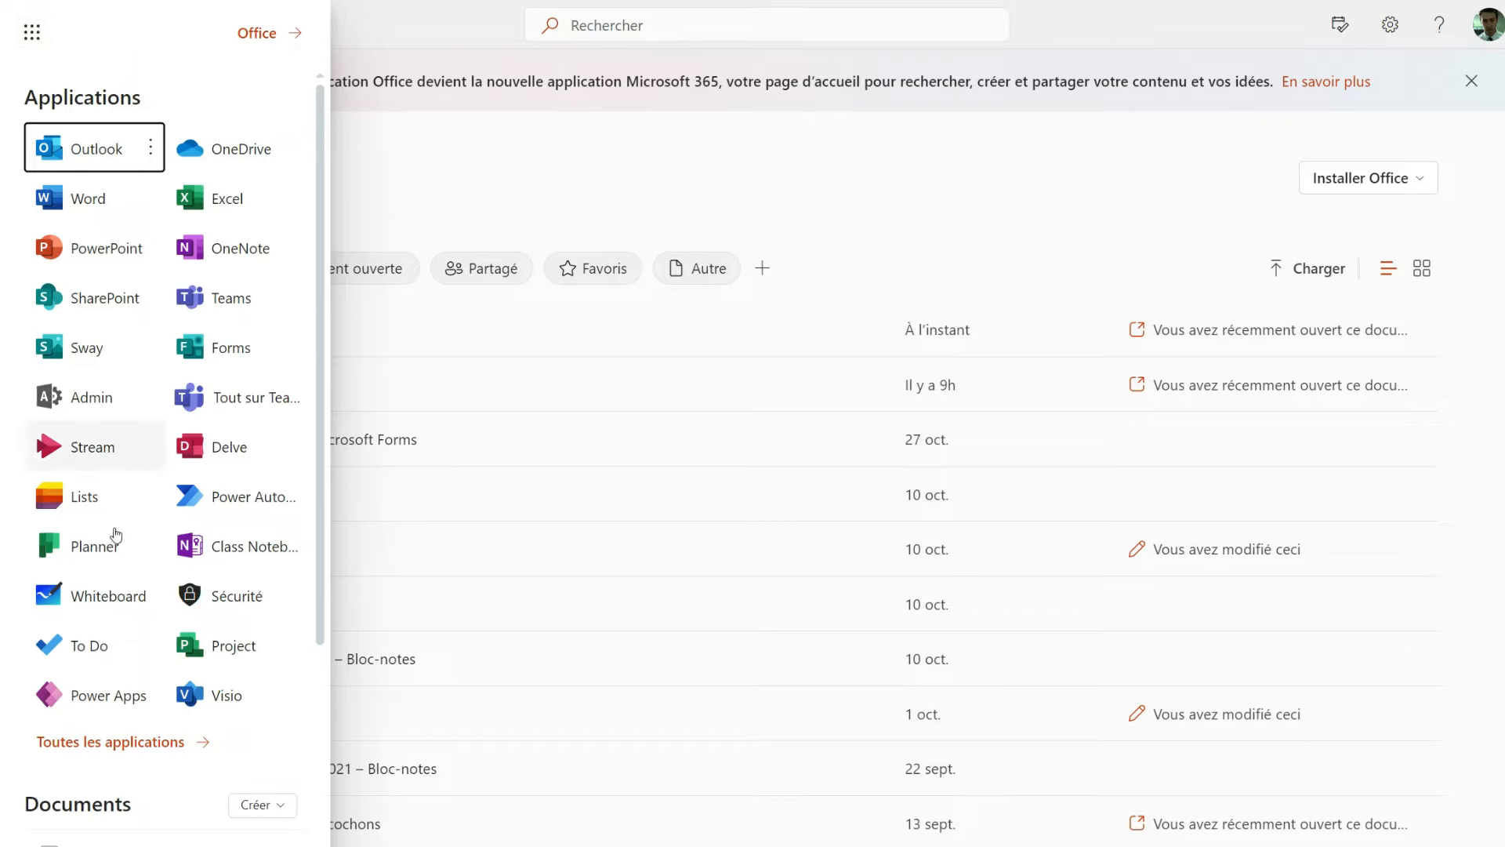
Open Visio from the full list of Office applications and create a new blank drawing (Nouveau dessin vide)
{"action": "left_click", "coordinate": [130, 744]}
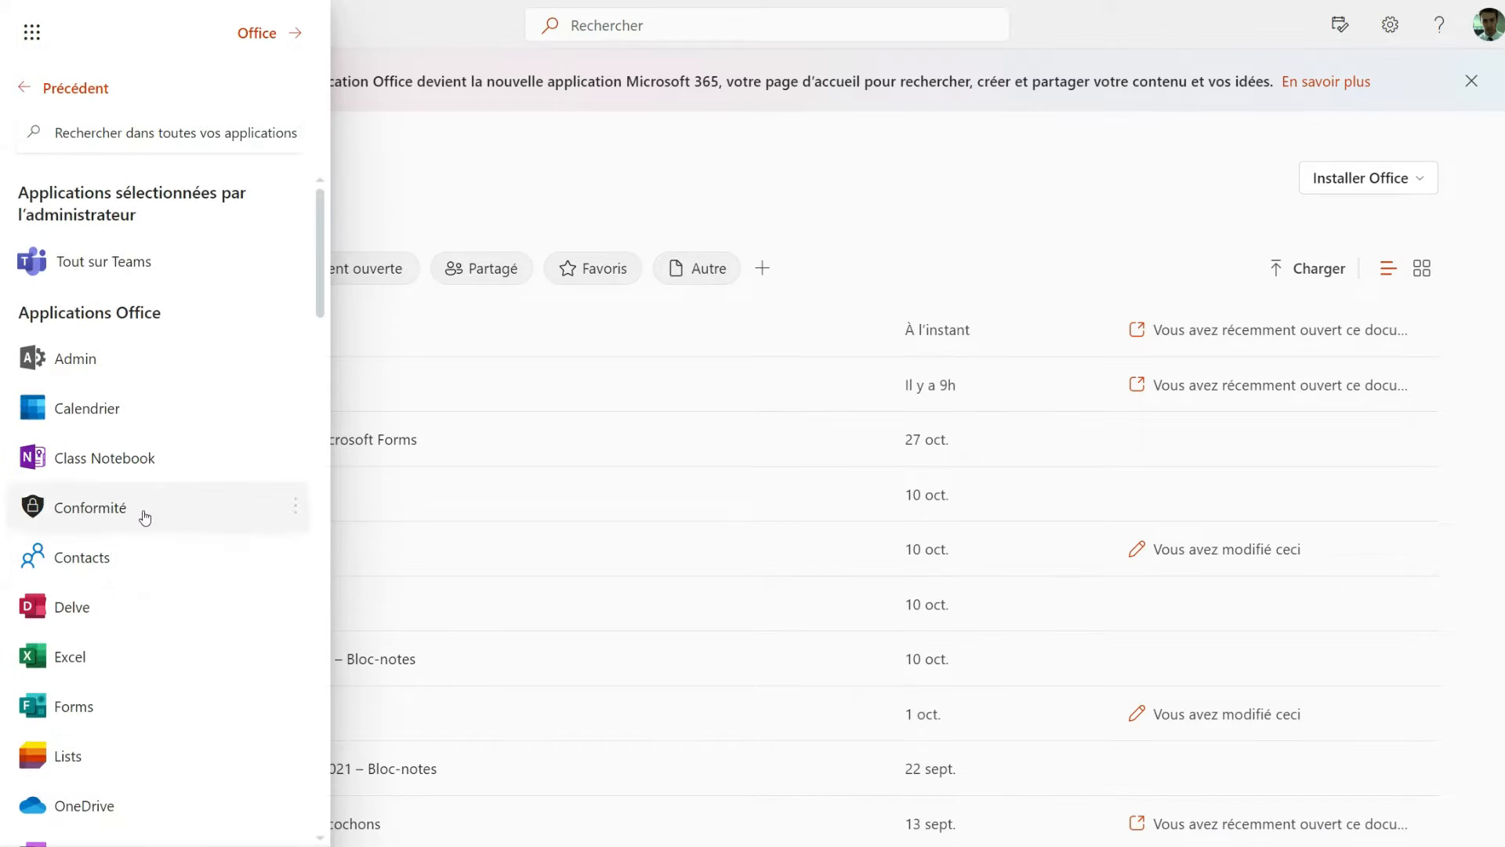
{"action": "scroll", "coordinate": [143, 443], "scroll_direction": "down", "scroll_amount": 12}
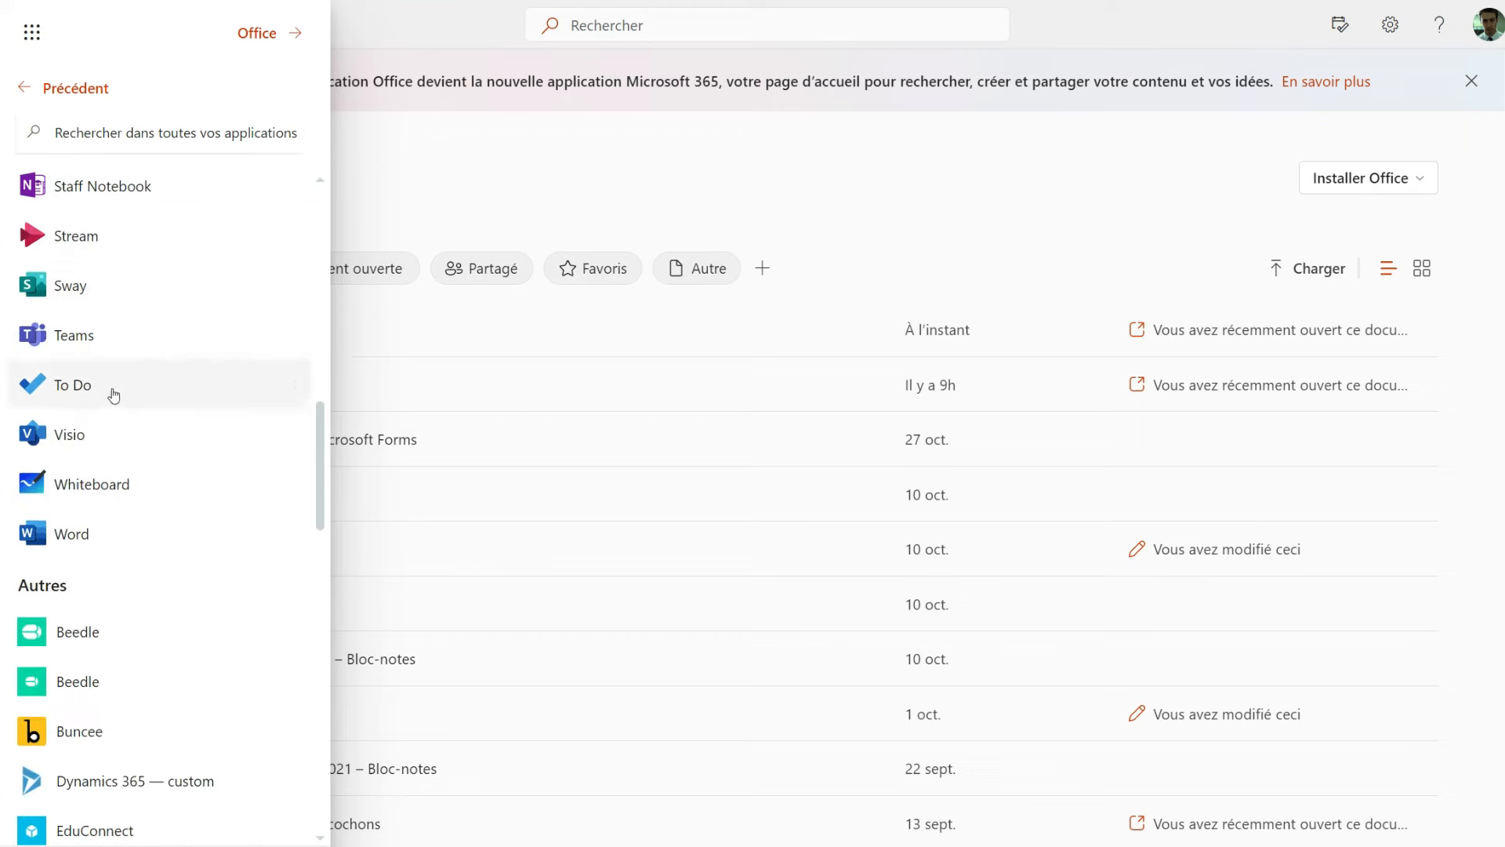
{"action": "left_click", "coordinate": [78, 437]}
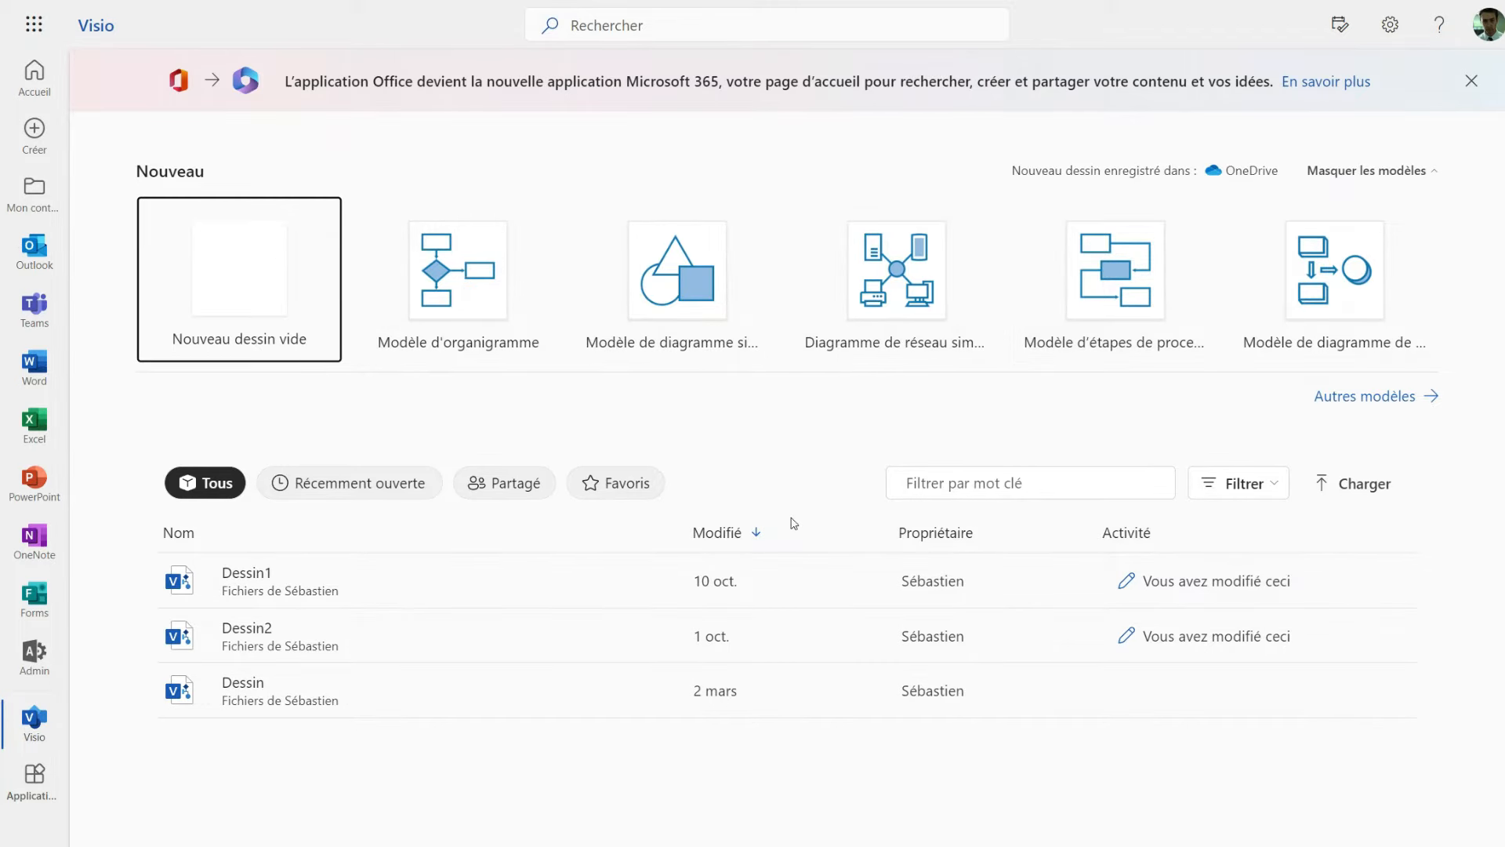
{"action": "left_click", "coordinate": [266, 269]}
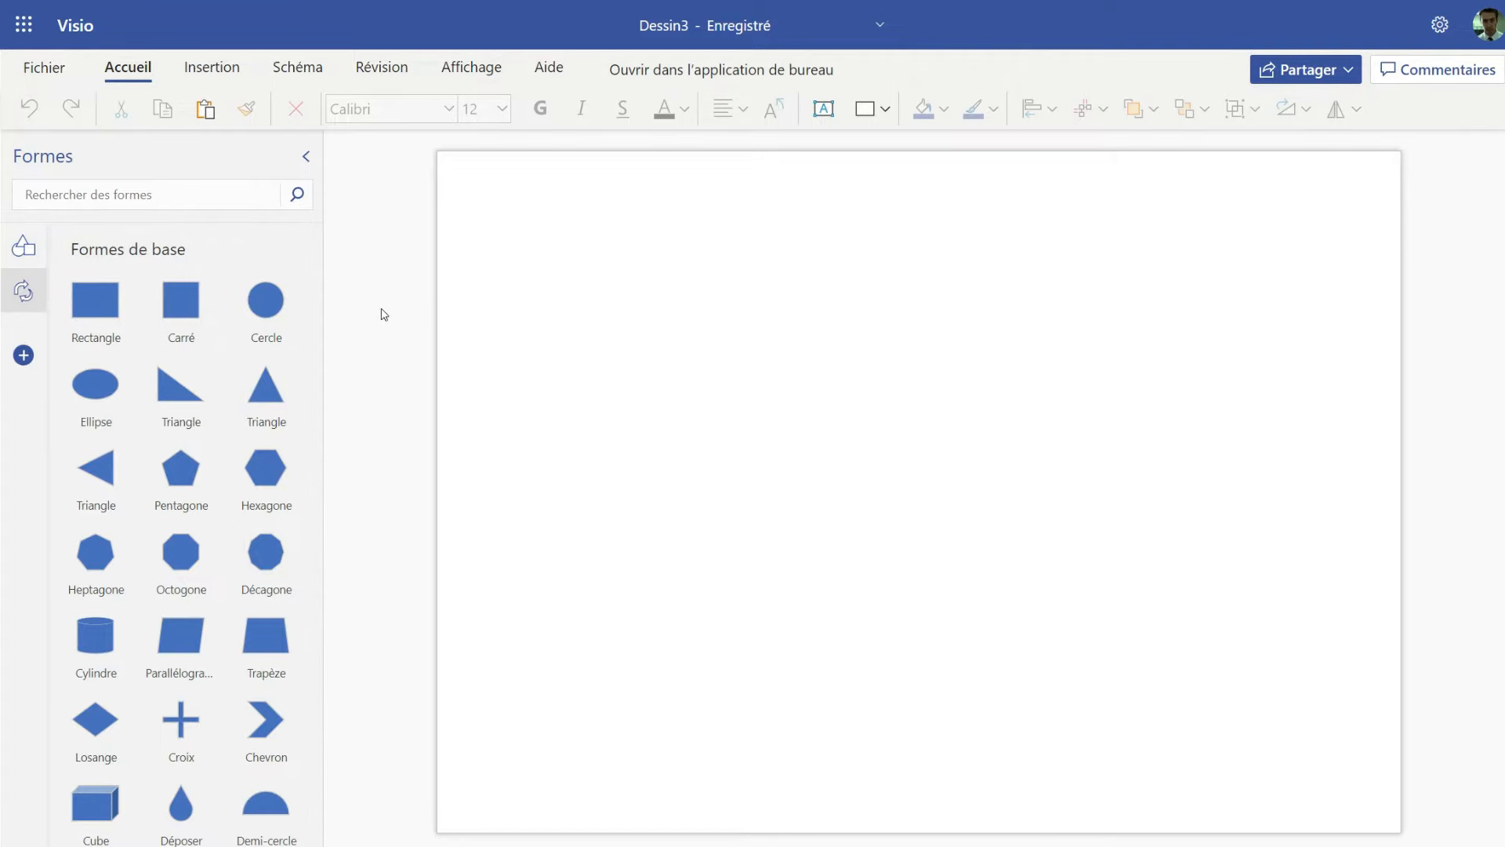
Examine the Formes de base and Formes de flèche sets and the list of additional shape sets that can be added
{"action": "scroll", "coordinate": [192, 397], "scroll_direction": "down", "scroll_amount": 10}
{"action": "scroll", "coordinate": [191, 397], "scroll_direction": "up", "scroll_amount": 10}
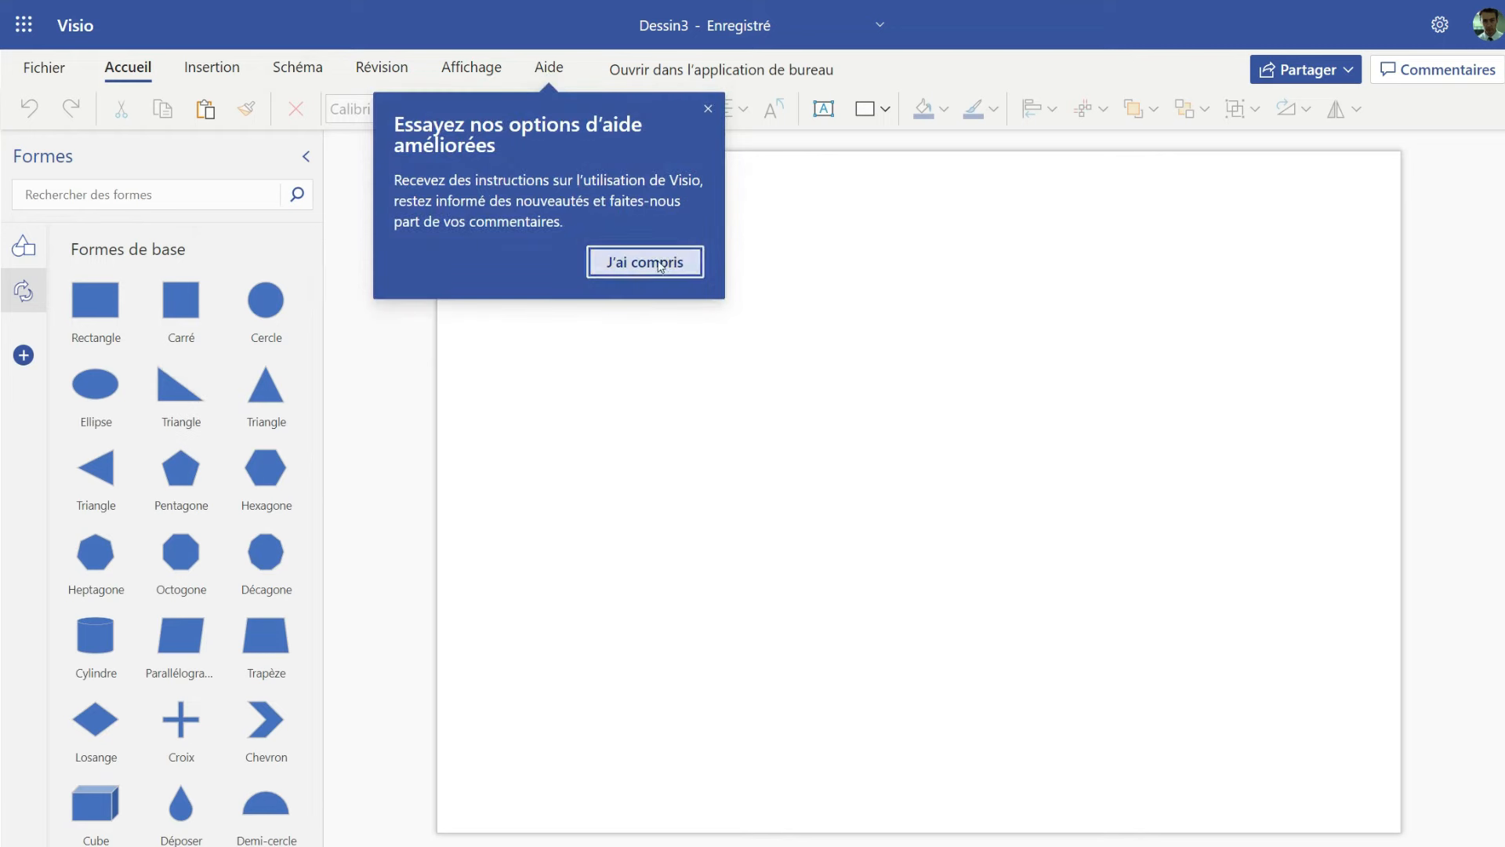
{"action": "left_click", "coordinate": [657, 263]}
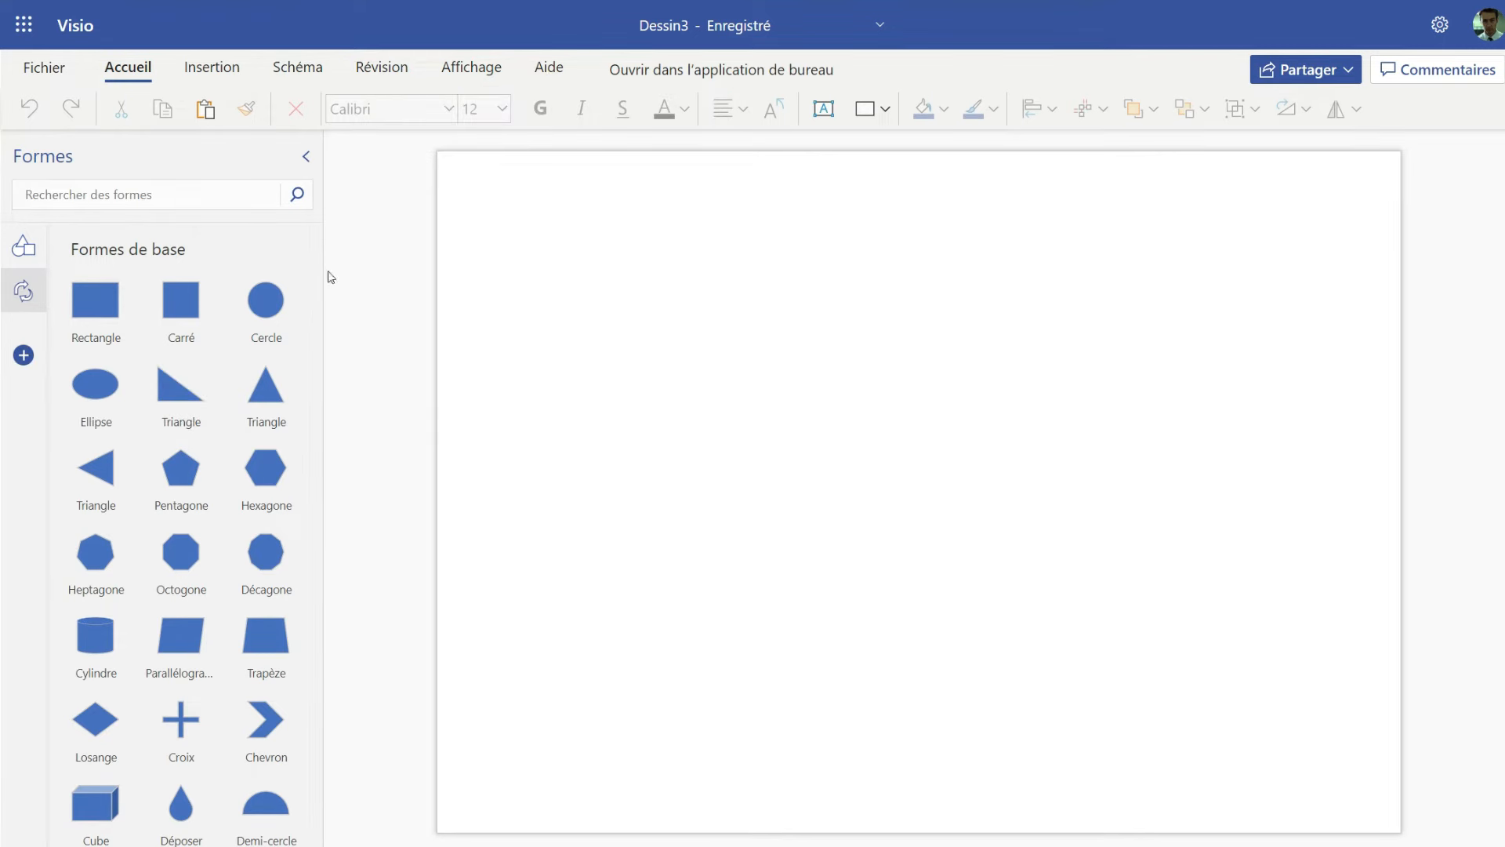
{"action": "left_click", "coordinate": [25, 293]}
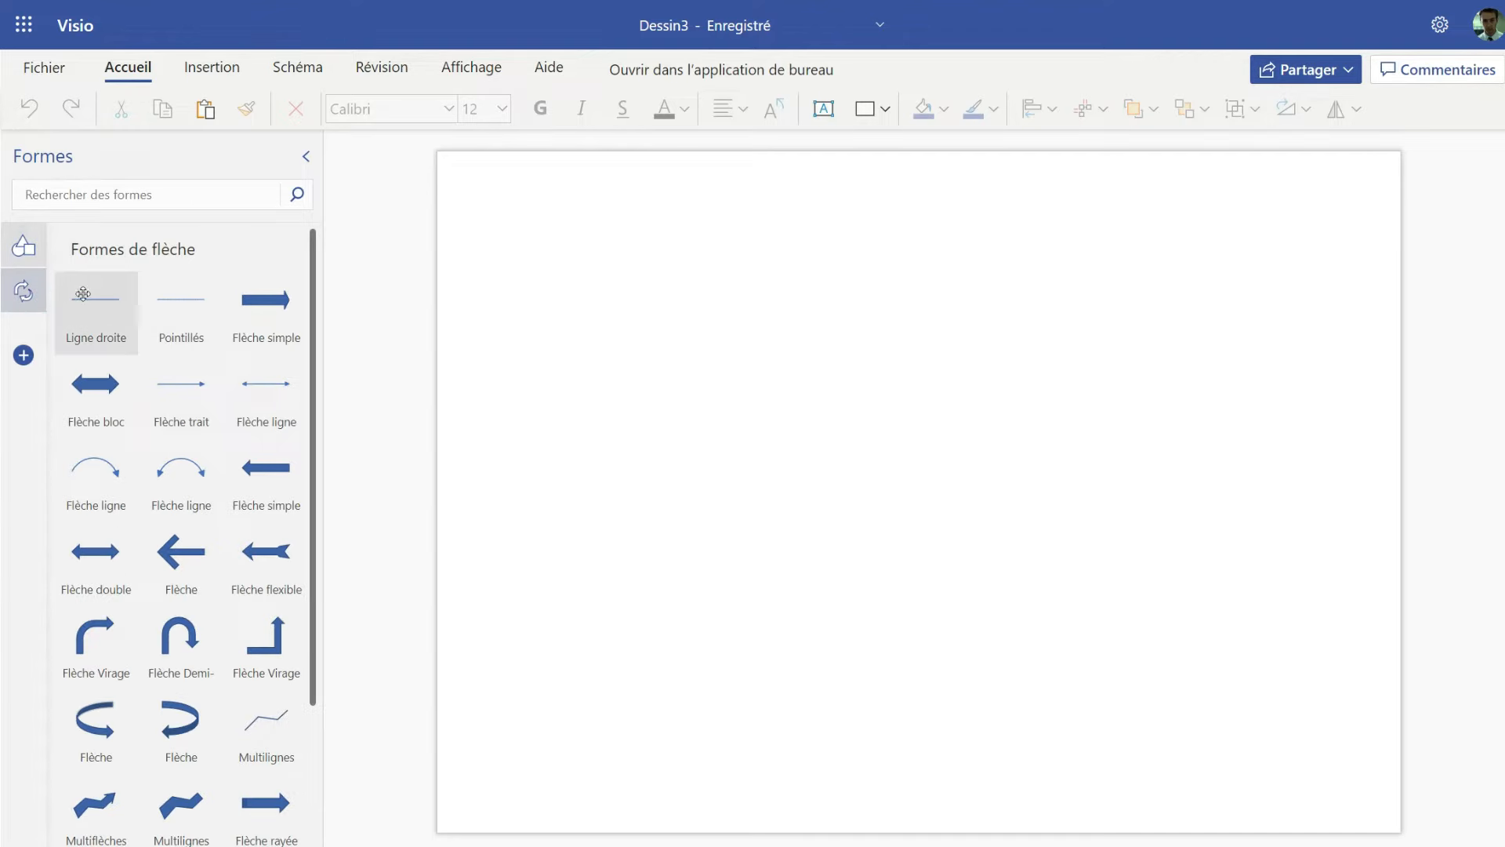
{"action": "scroll", "coordinate": [134, 326], "scroll_direction": "down", "scroll_amount": 3}
{"action": "scroll", "coordinate": [134, 326], "scroll_direction": "up", "scroll_amount": 3}
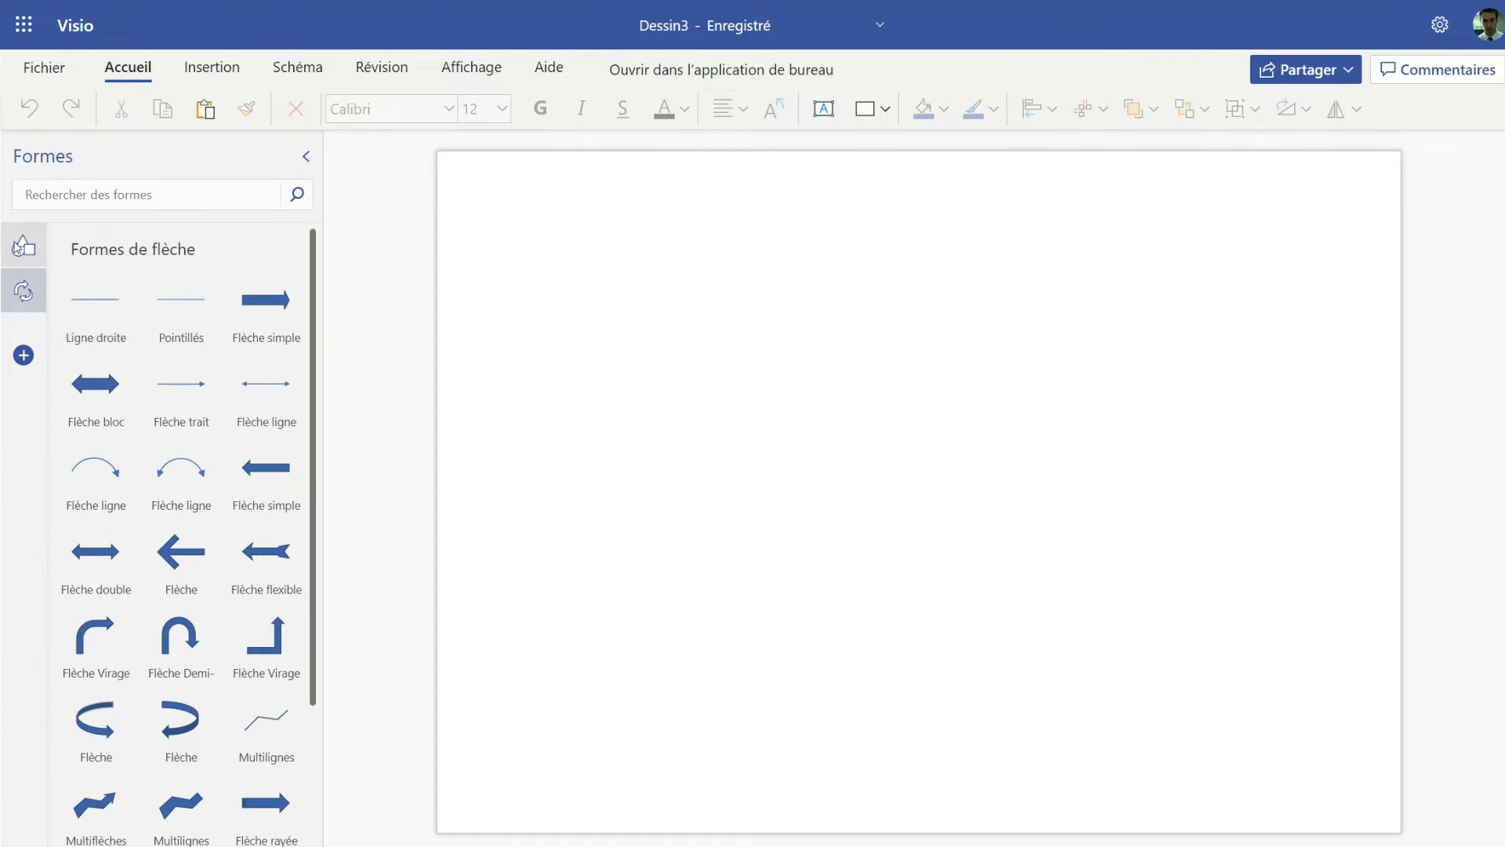
{"action": "left_click", "coordinate": [23, 357]}
{"action": "scroll", "coordinate": [165, 313], "scroll_direction": "down", "scroll_amount": 10}
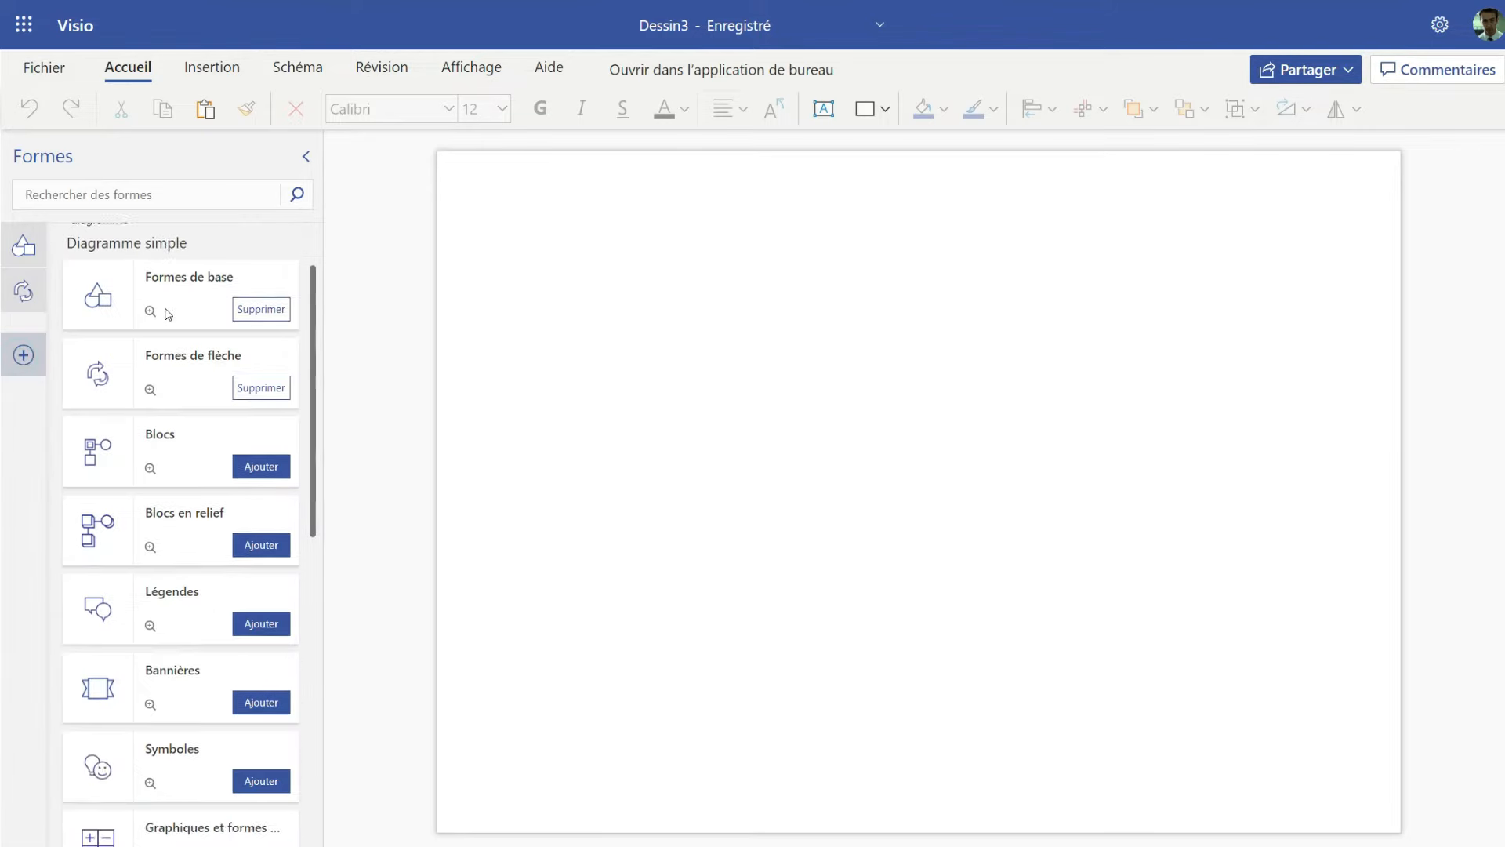
{"action": "scroll", "coordinate": [165, 313], "scroll_direction": "up", "scroll_amount": 10}
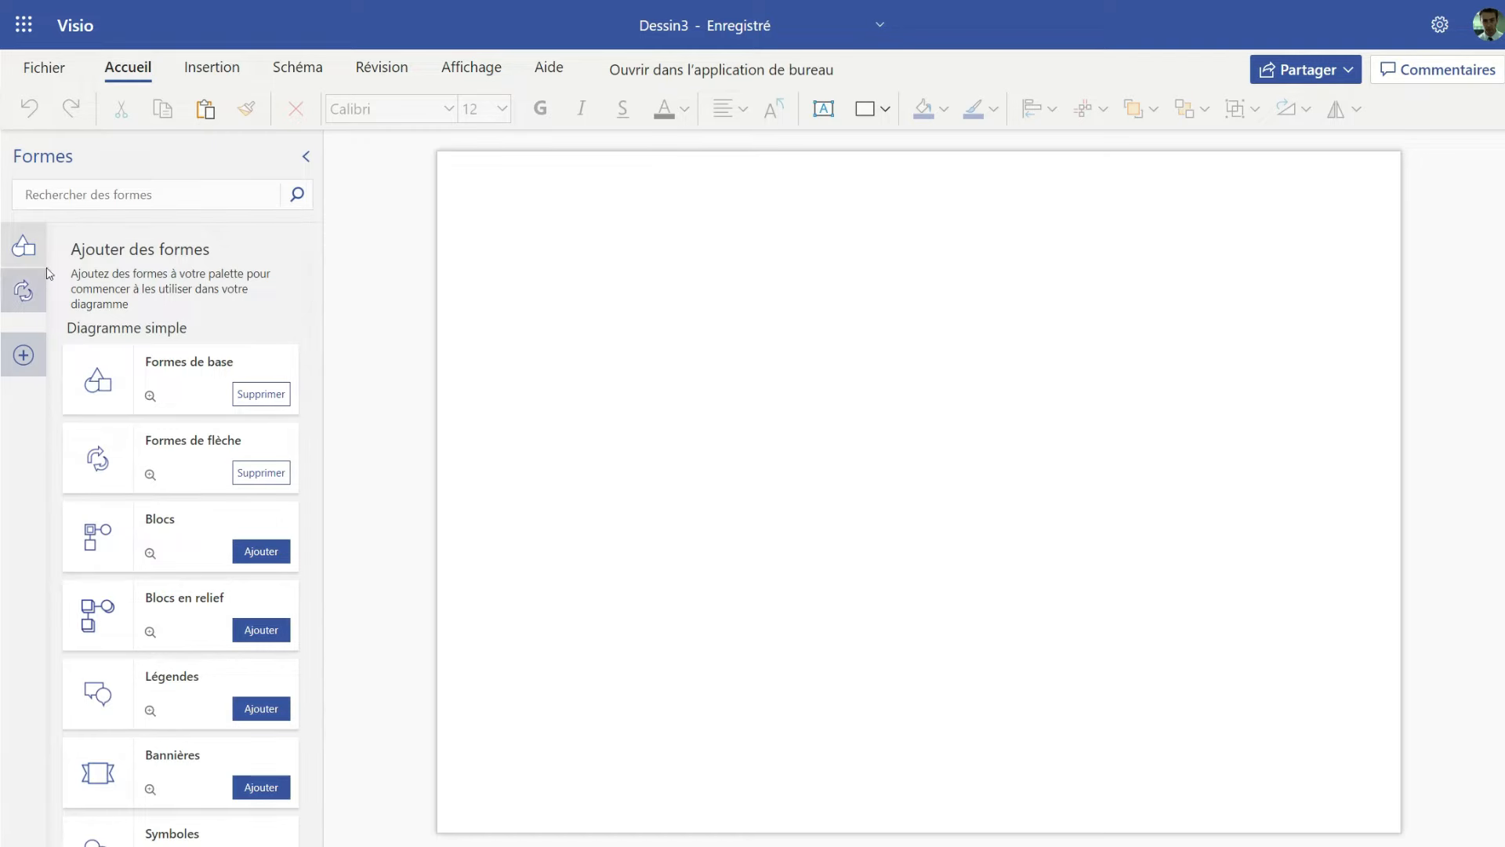
Place a rectangle from Formes de base near the page's upper-left corner and narrow it slightly from its right edge
{"action": "left_click", "coordinate": [17, 245]}
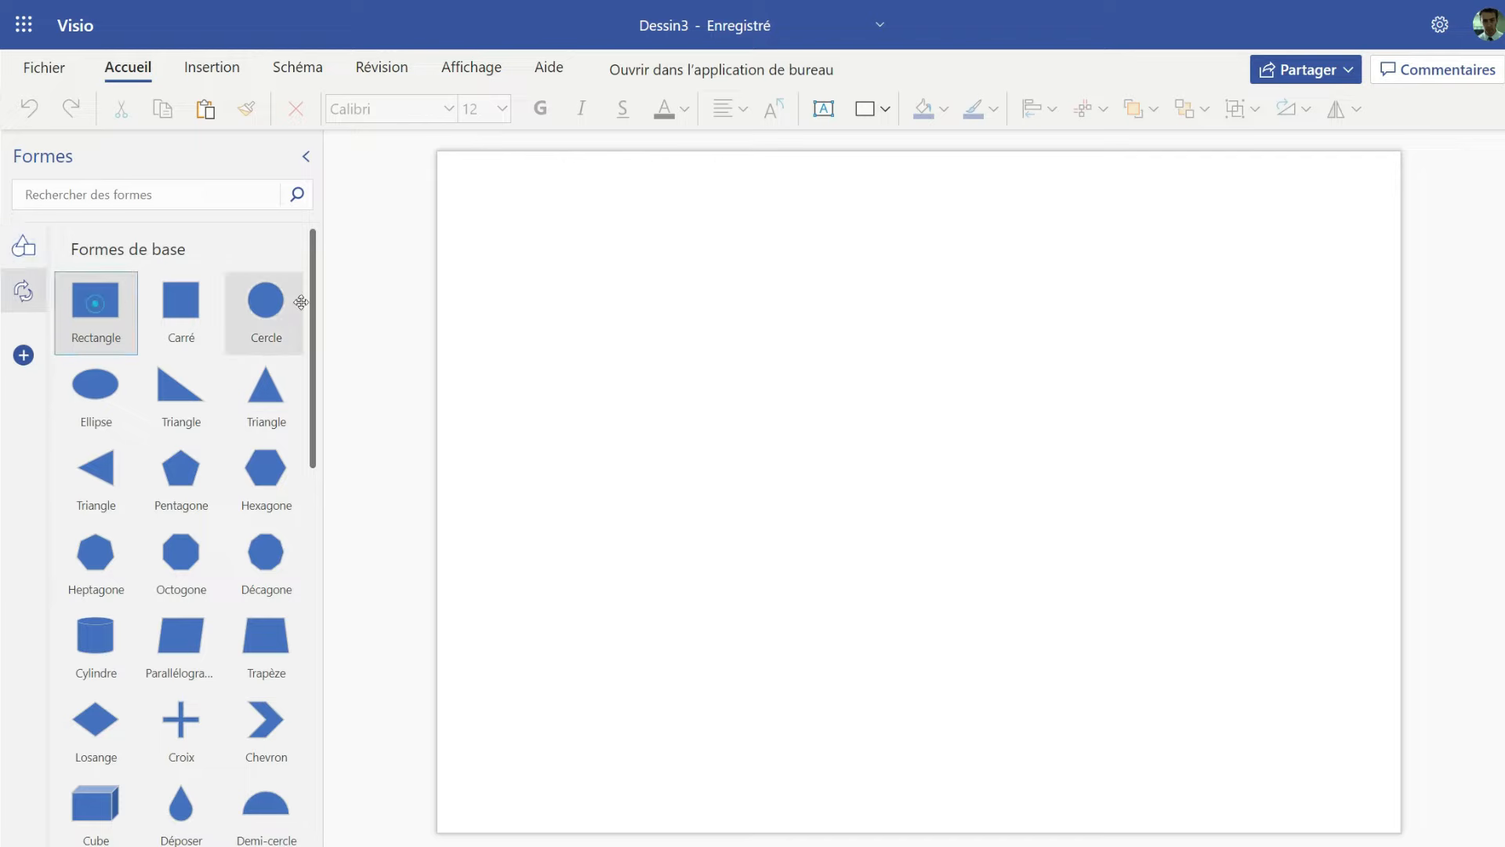
{"action": "left_click_drag", "start_coordinate": [180, 301], "coordinate": [591, 264]}
{"action": "left_click", "coordinate": [719, 460]}
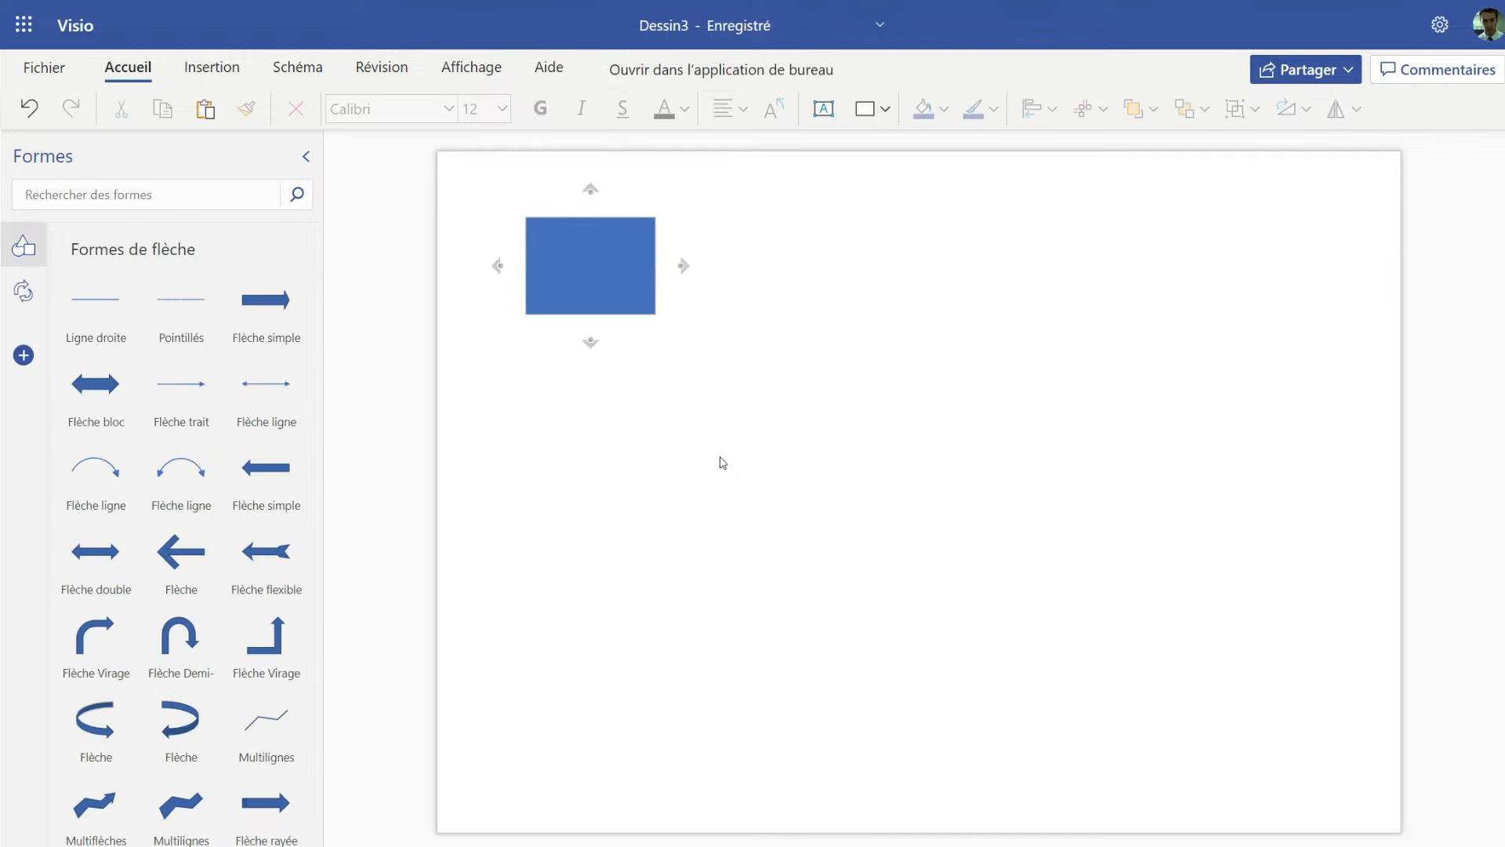
{"action": "left_click", "coordinate": [598, 272]}
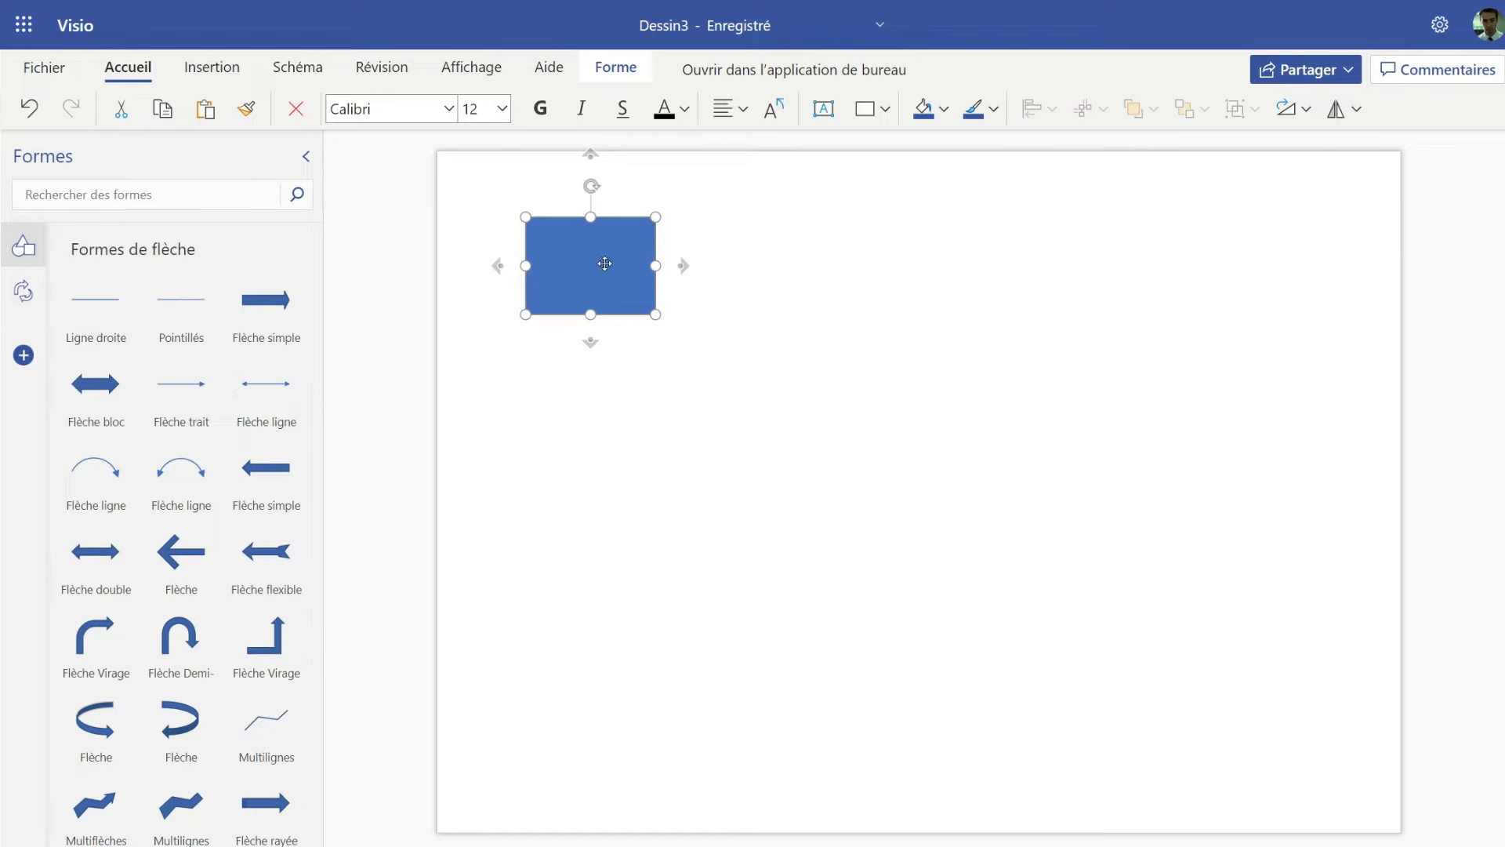
{"action": "left_click", "coordinate": [720, 305]}
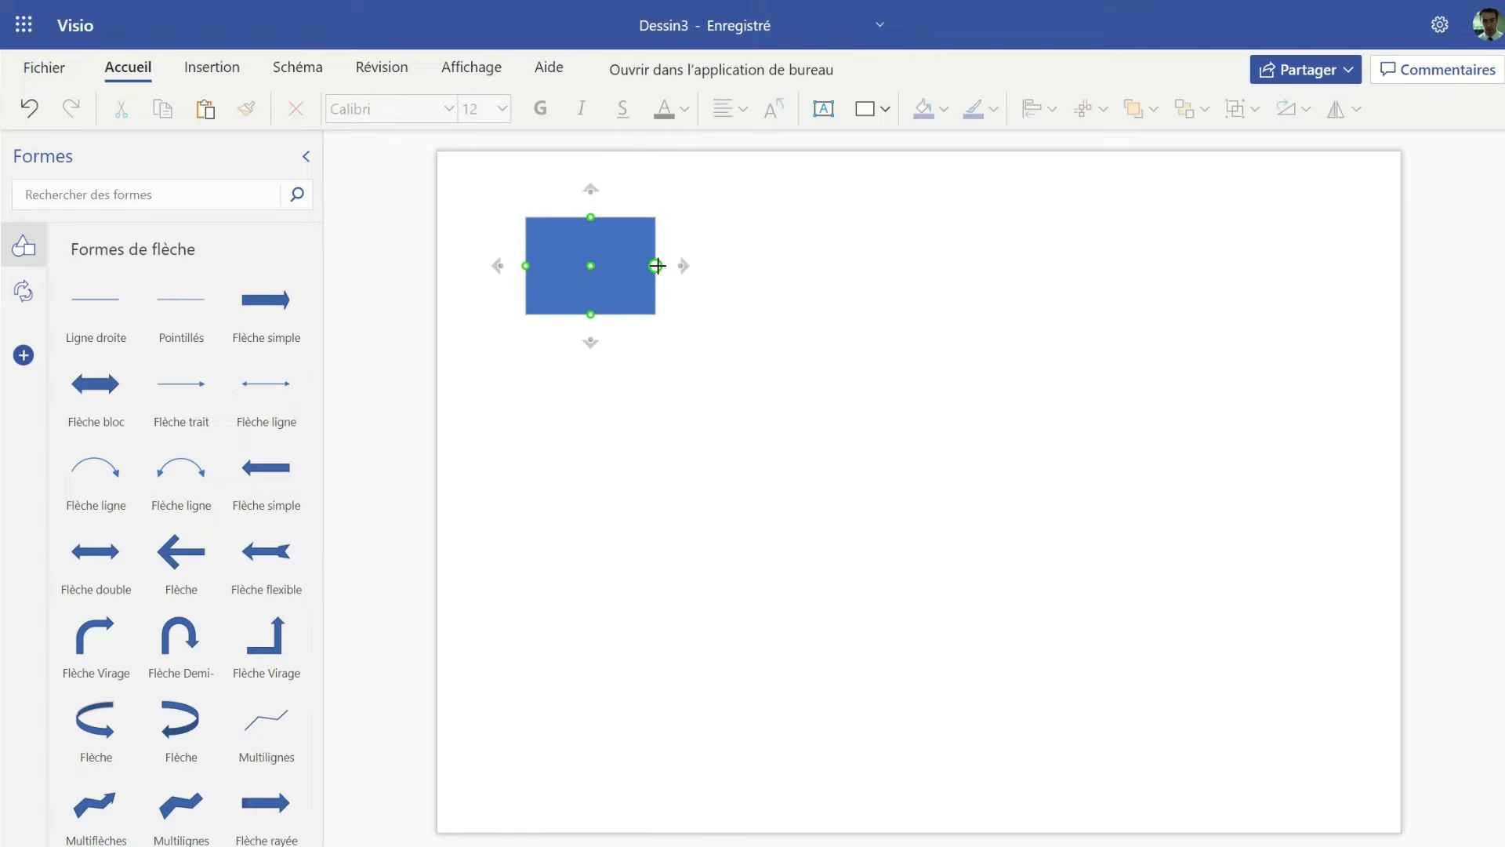
{"action": "left_click", "coordinate": [658, 265]}
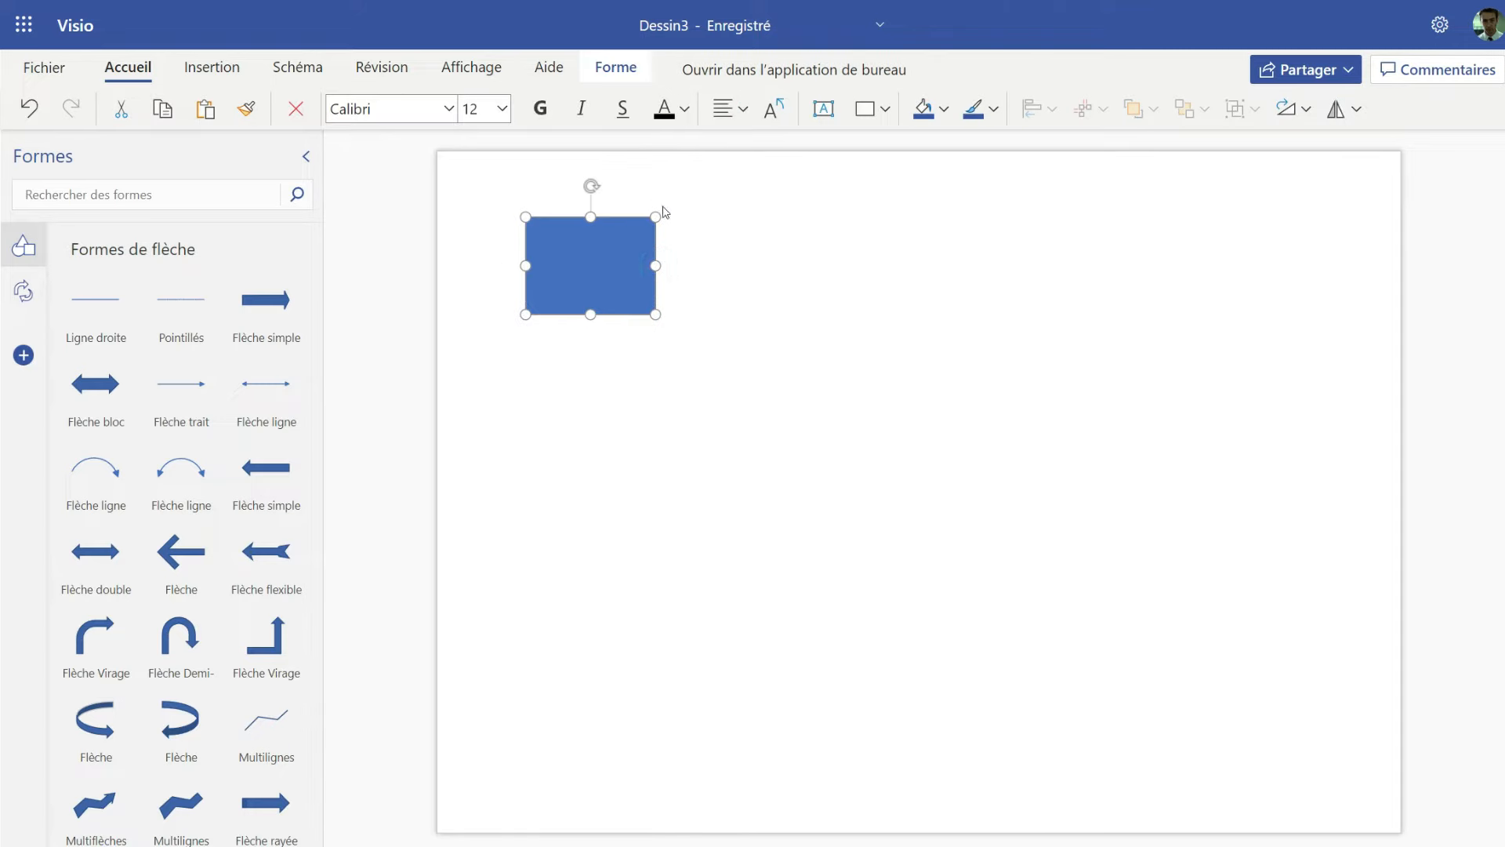
{"action": "mouse_move", "coordinate": [654, 261]}
{"action": "left_mouse_down"}
{"action": "mouse_move", "coordinate": [757, 270]}
{"action": "mouse_move", "coordinate": [633, 266]}
{"action": "left_mouse_up"}
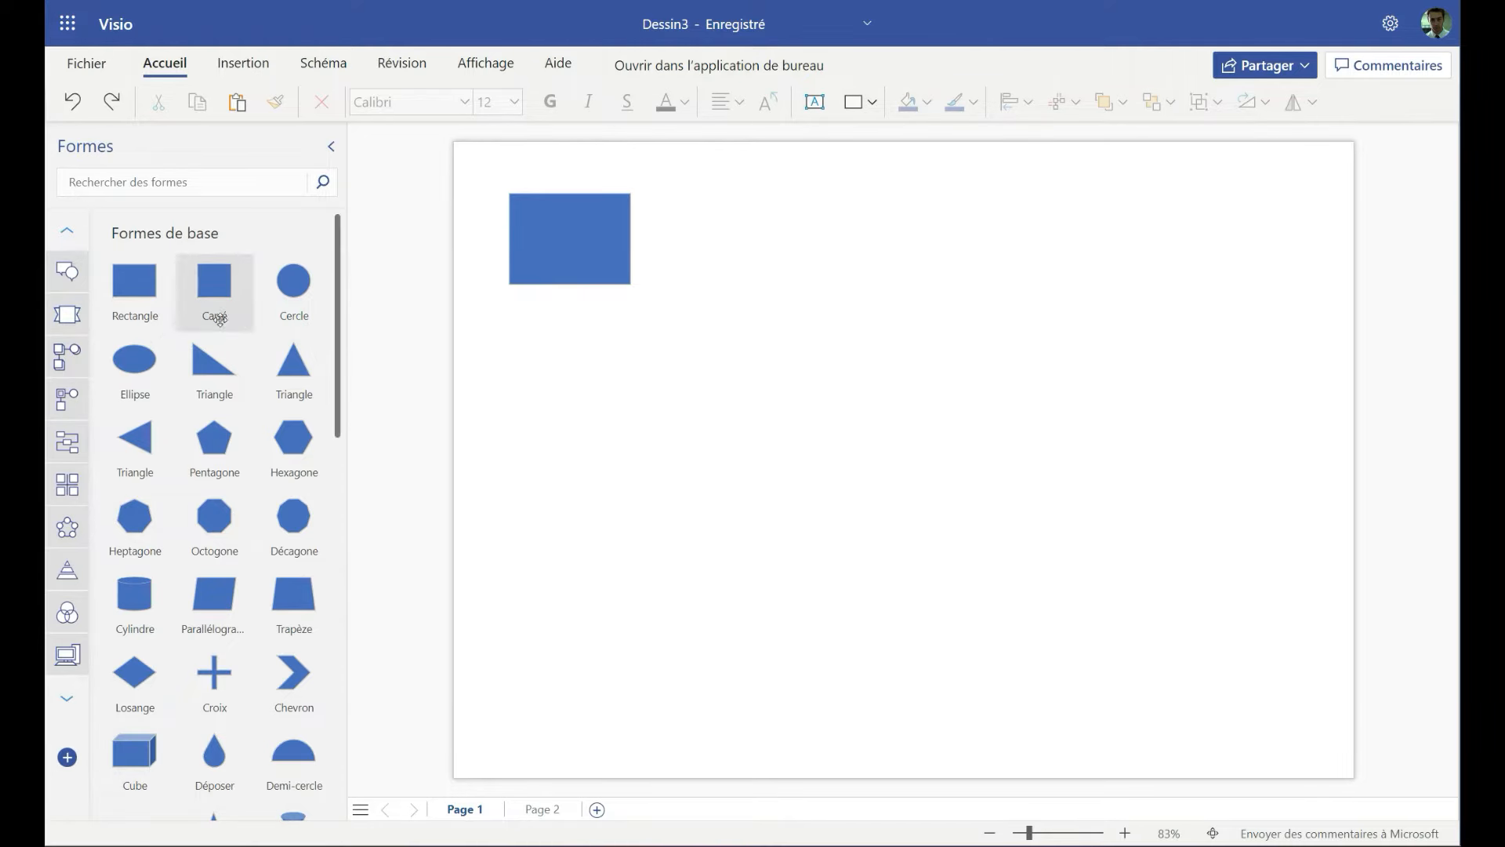
Extend the rectangle into a horizontal chain by adding three more rectangles to its right with the automatic connection arrows
{"action": "left_click", "coordinate": [592, 231]}
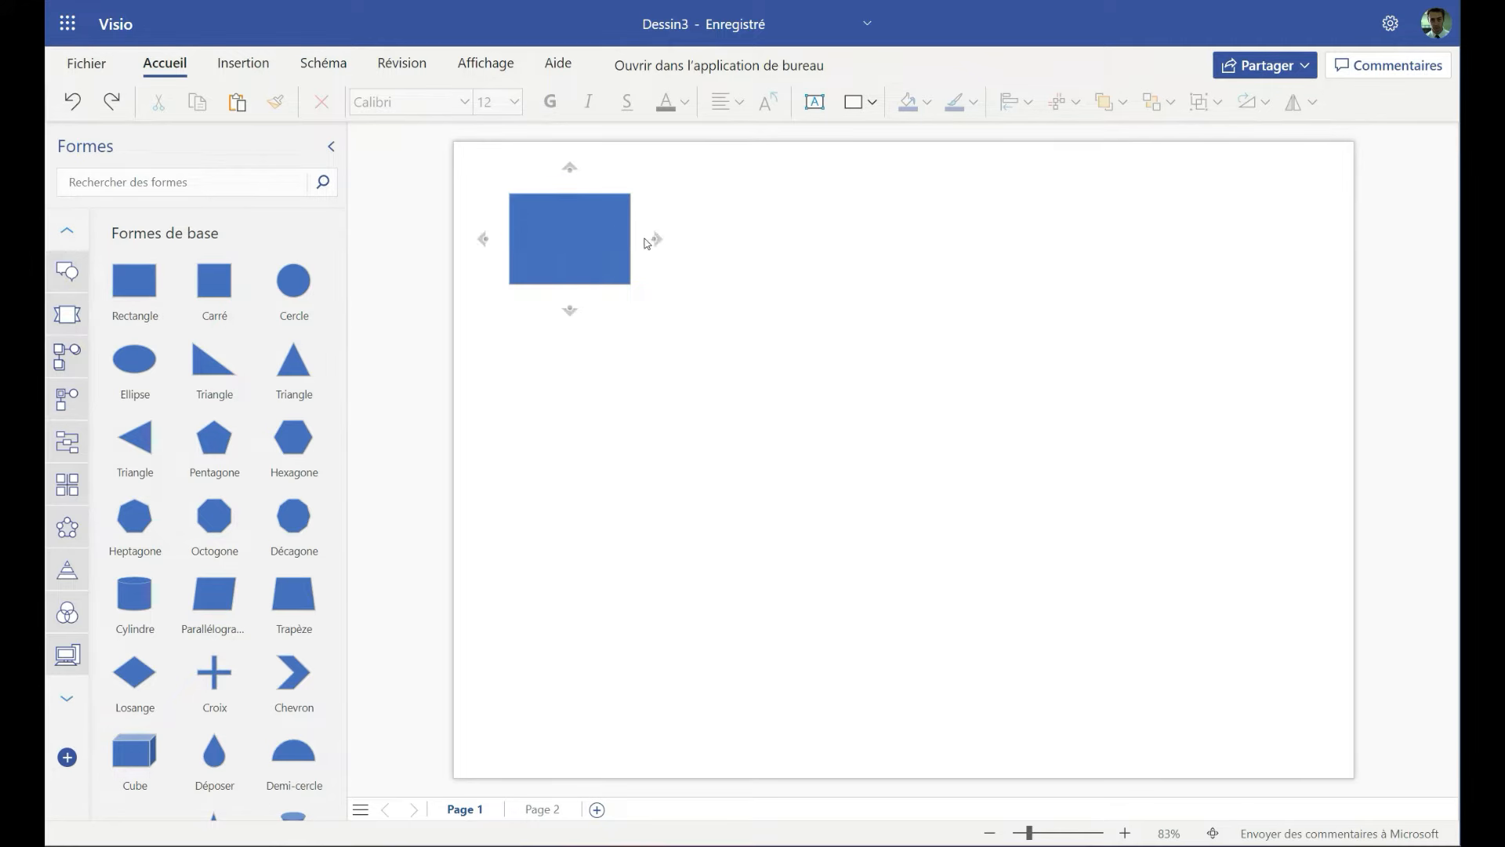
{"action": "mouse_move", "coordinate": [656, 237]}
{"action": "left_click", "coordinate": [682, 185]}
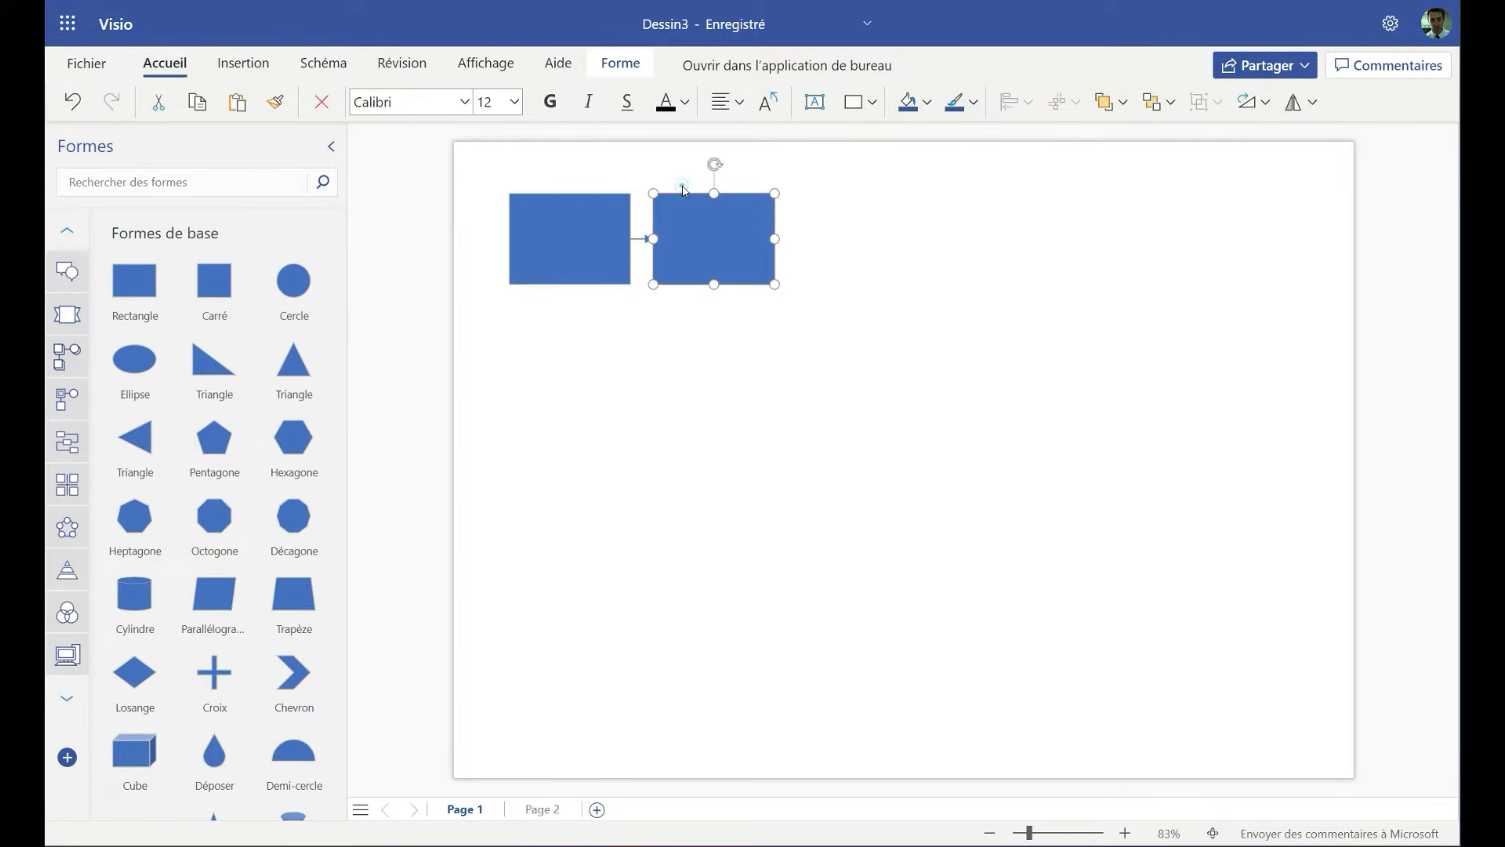
{"action": "mouse_move", "coordinate": [787, 238]}
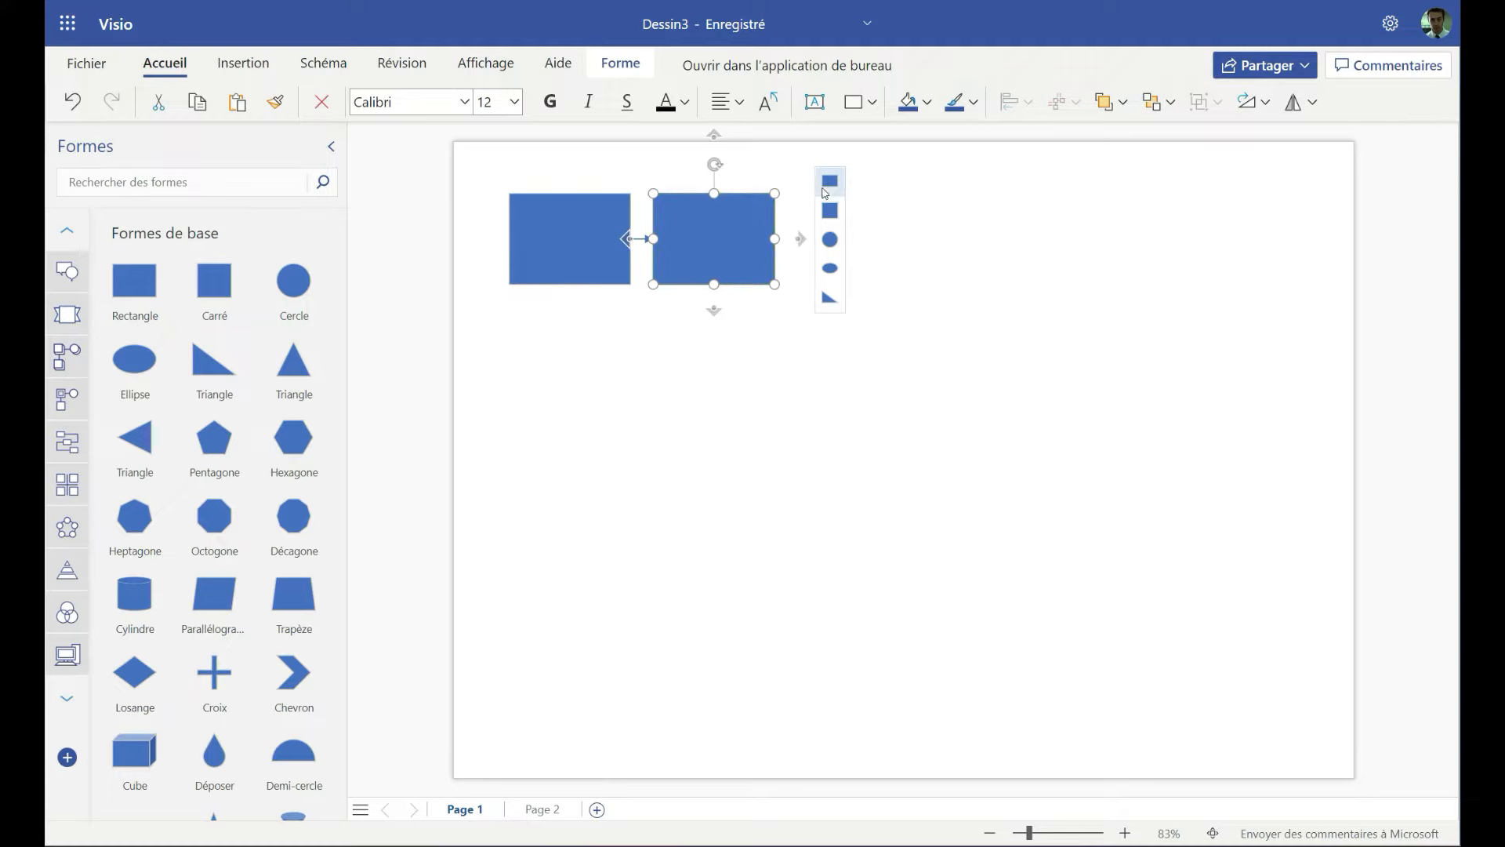
{"action": "left_click", "coordinate": [825, 186]}
{"action": "mouse_move", "coordinate": [944, 237]}
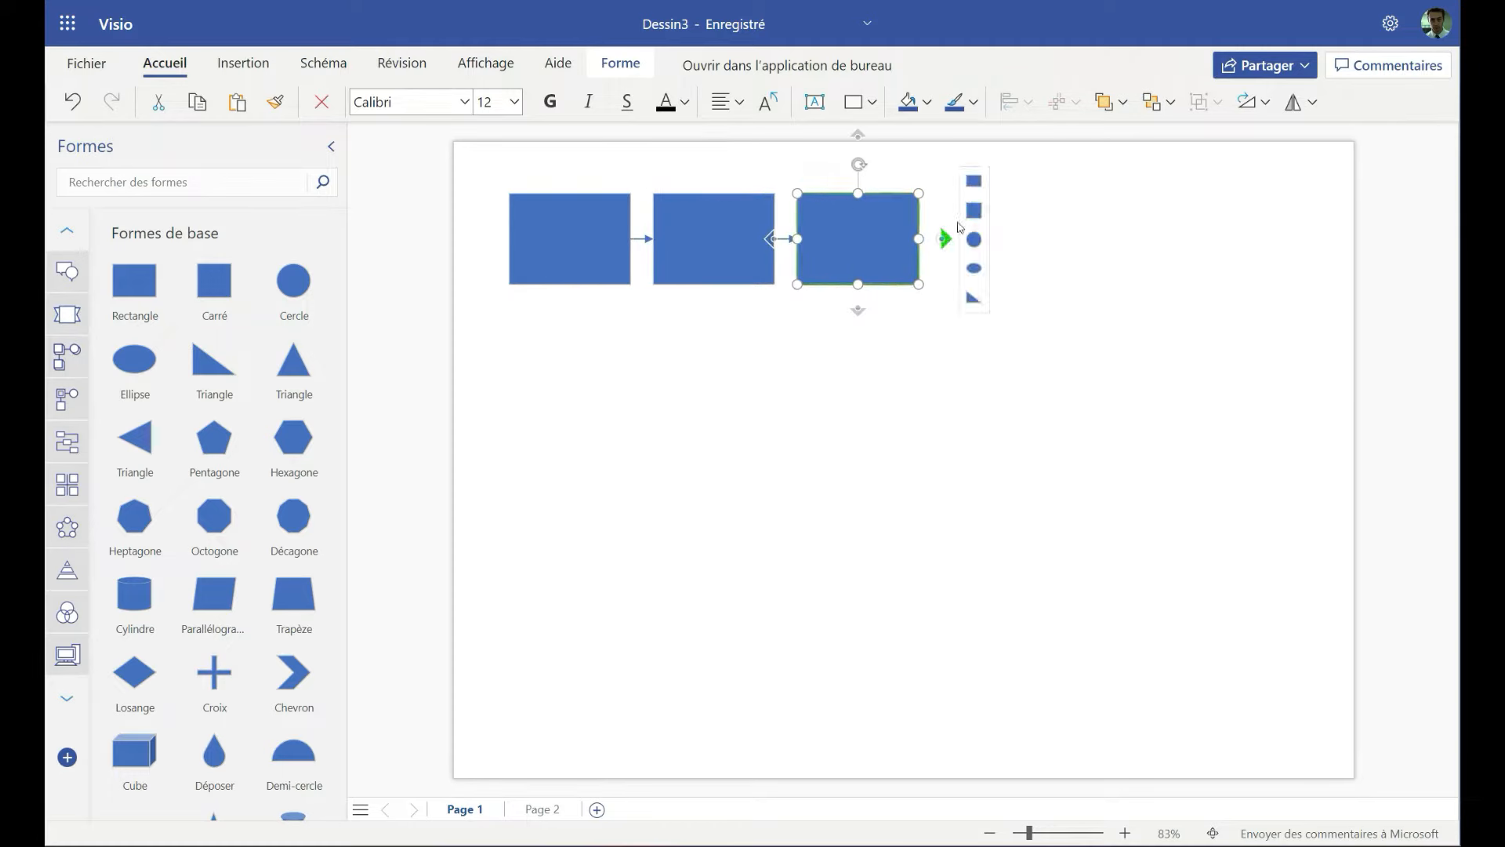
{"action": "left_click", "coordinate": [973, 187]}
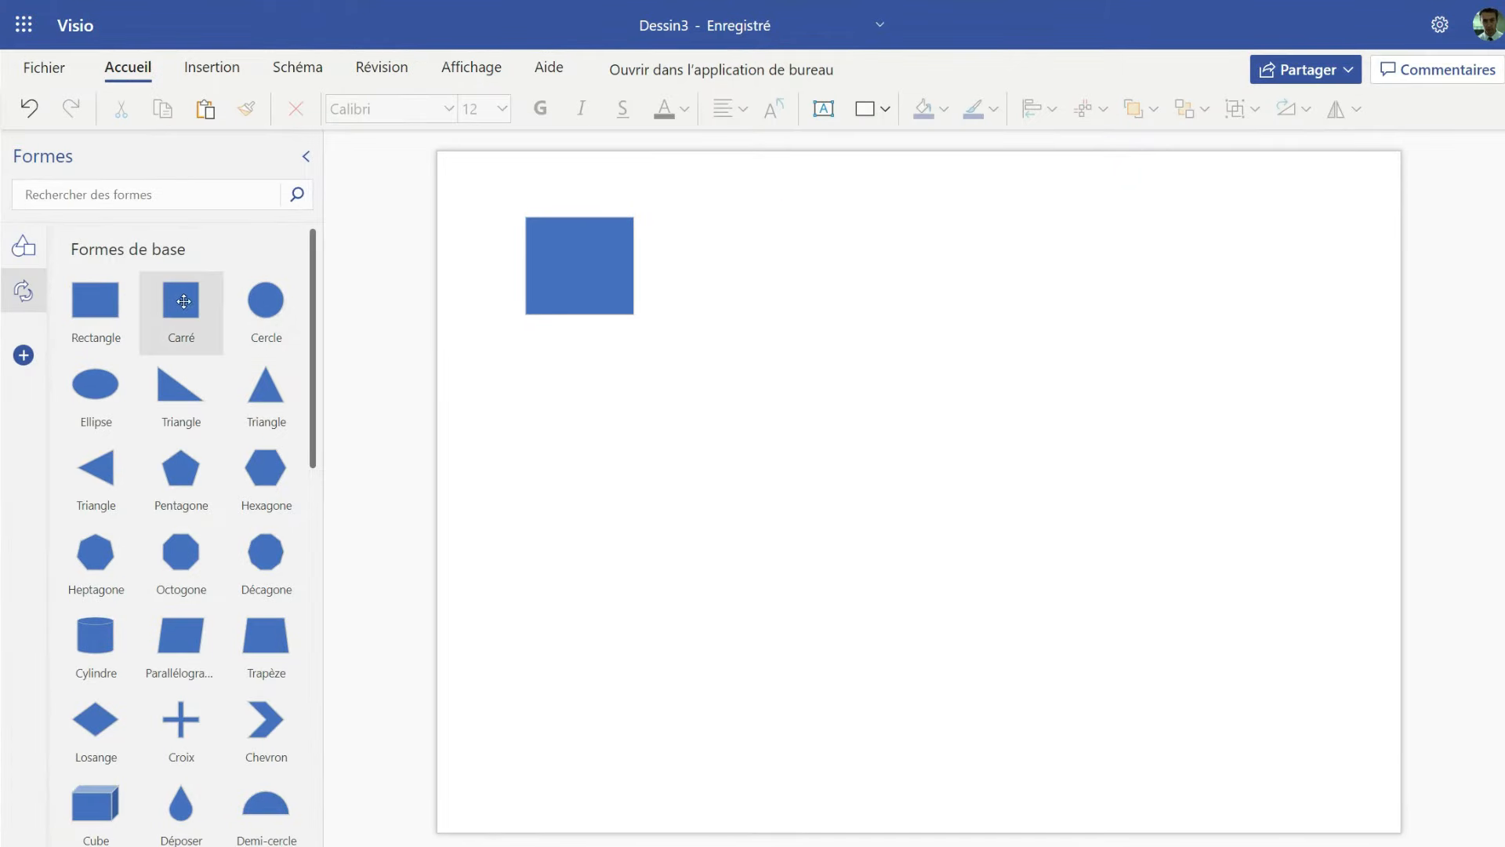
Add a square and a circle beside the rectangle, and connect rectangle to square, square to circle, and circle back to rectangle
{"action": "left_click_drag", "start_coordinate": [181, 302], "coordinate": [899, 277]}
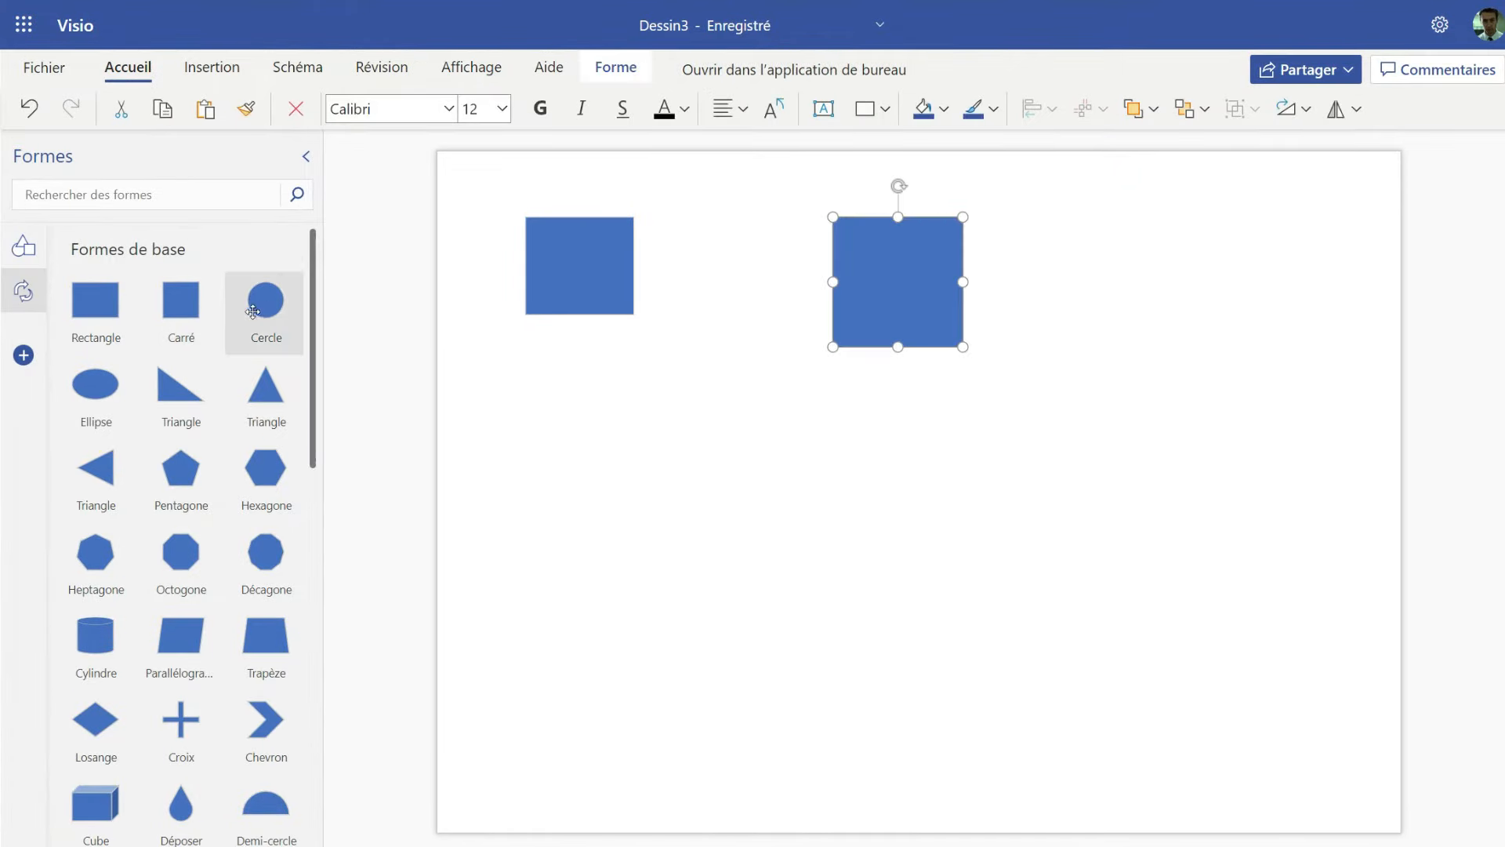
{"action": "left_click_drag", "start_coordinate": [266, 300], "coordinate": [1239, 285]}
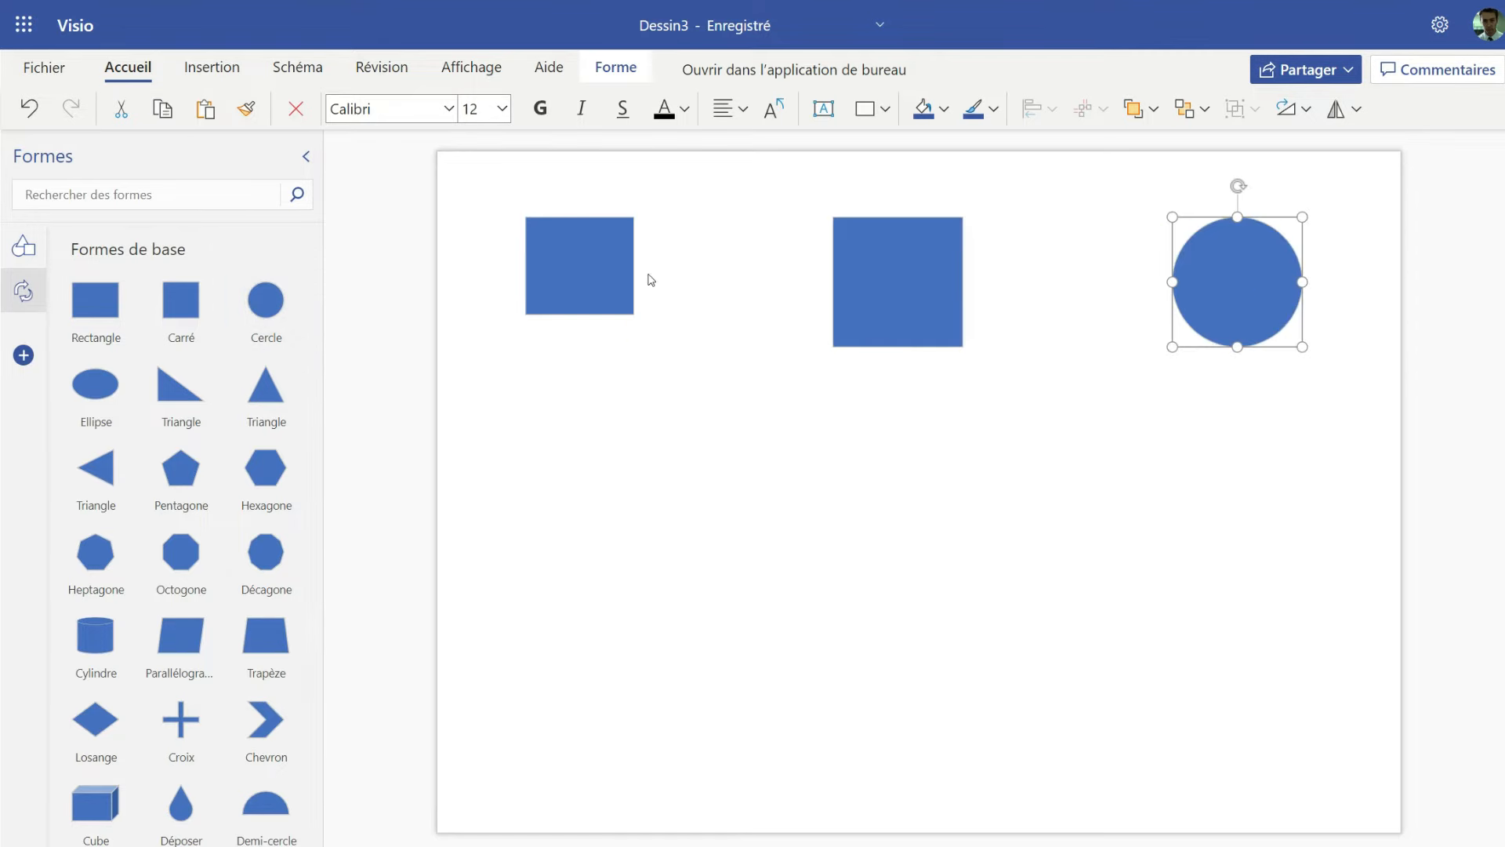
{"action": "left_click_drag", "start_coordinate": [661, 265], "coordinate": [832, 282]}
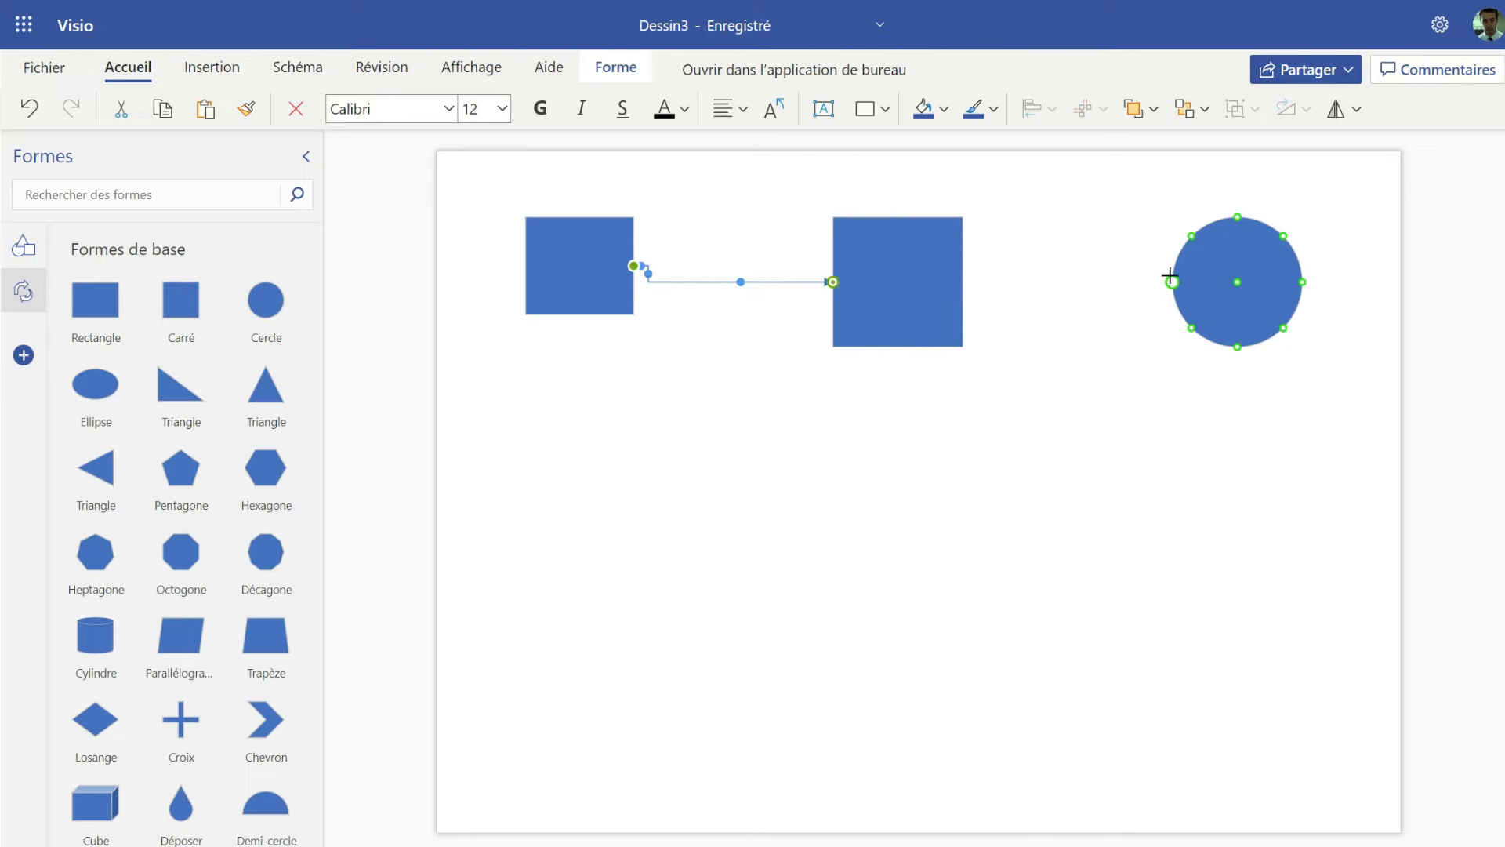
{"action": "left_click_drag", "start_coordinate": [961, 278], "coordinate": [1173, 281]}
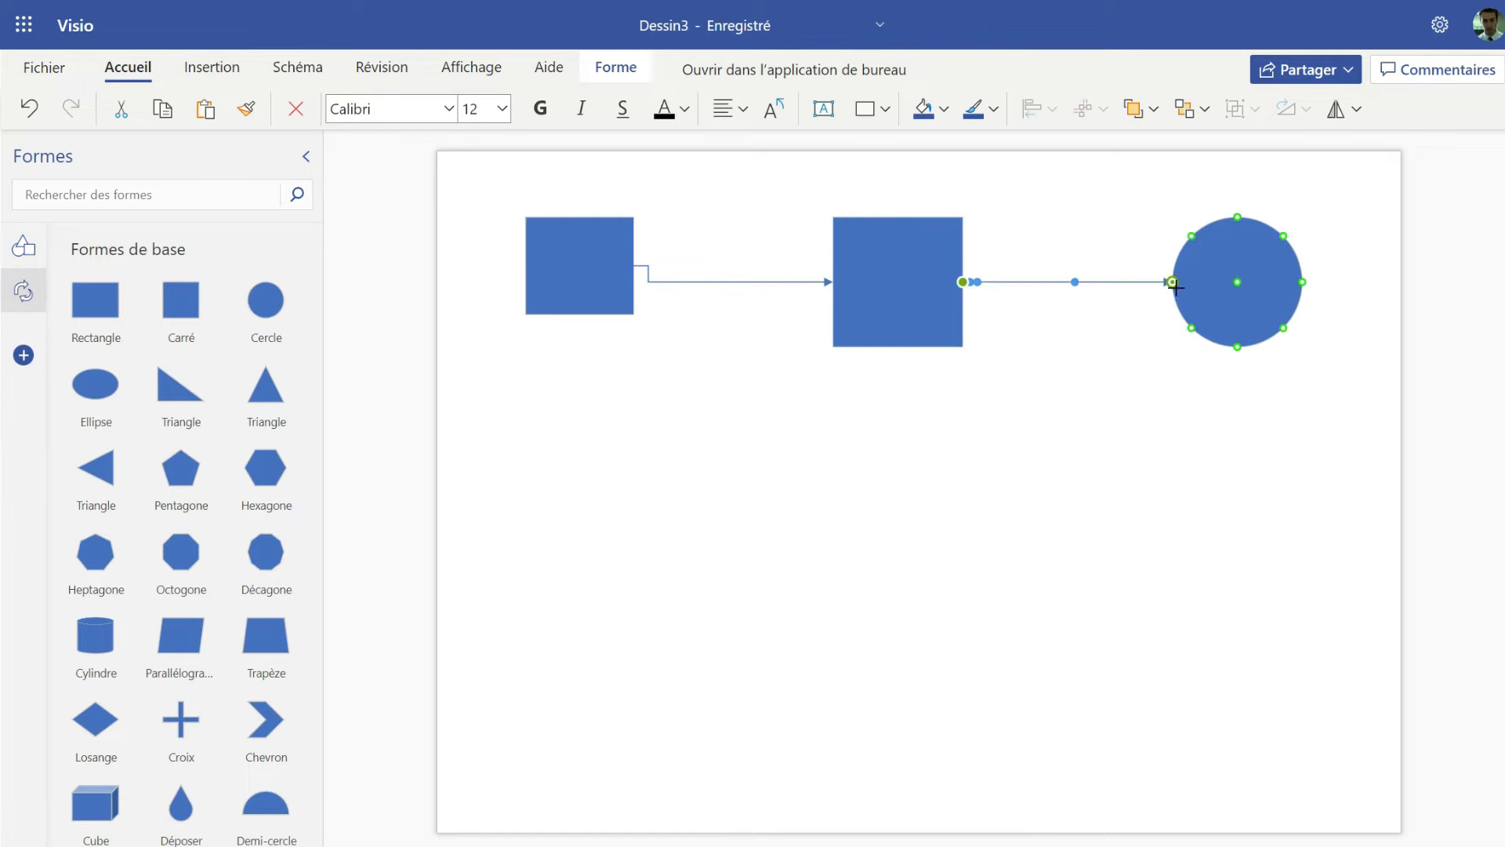
{"action": "left_click_drag", "start_coordinate": [1236, 345], "coordinate": [579, 315]}
{"action": "left_click", "coordinate": [883, 501]}
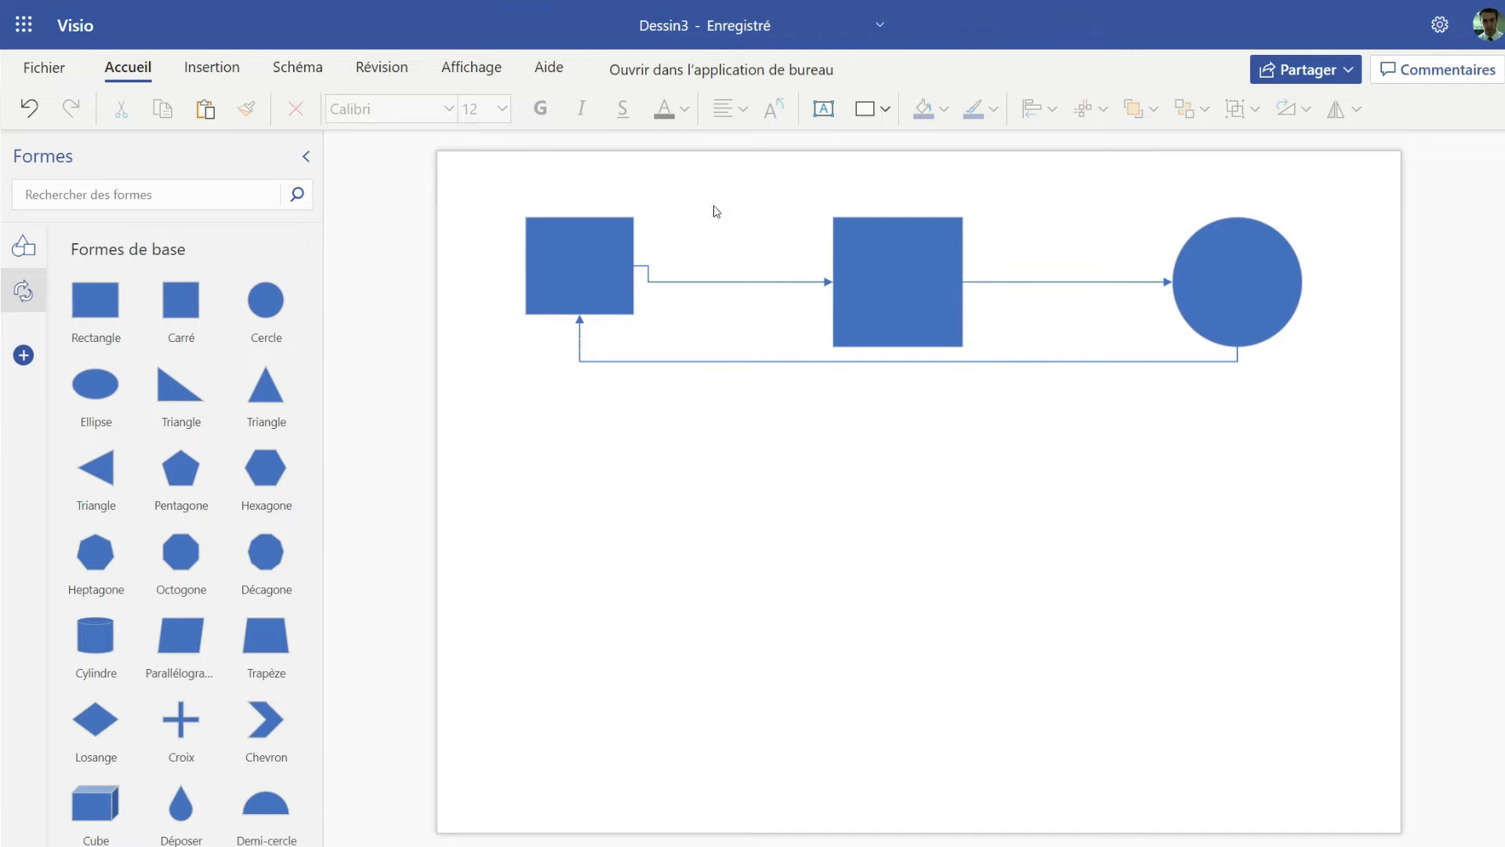
Add all the remaining shape sets to the palette, from Blocs and Légendes through Ordinateurs et moniteurs and Réseau et périphériques
{"action": "left_click", "coordinate": [23, 355]}
{"action": "scroll", "coordinate": [151, 481], "scroll_direction": "down", "scroll_amount": 3}
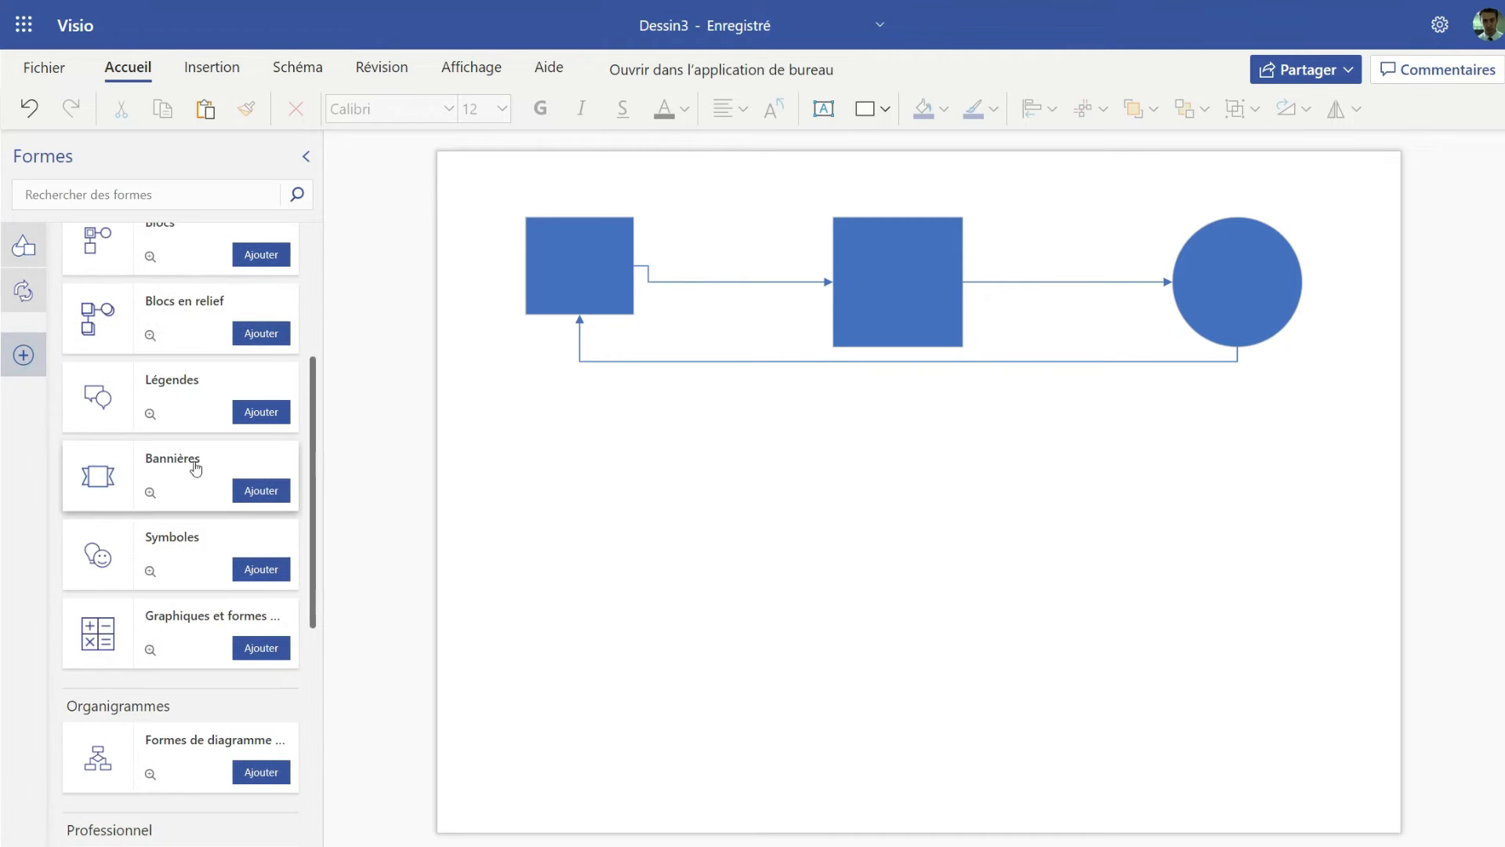
{"action": "scroll", "coordinate": [204, 490], "scroll_direction": "down", "scroll_amount": 3}
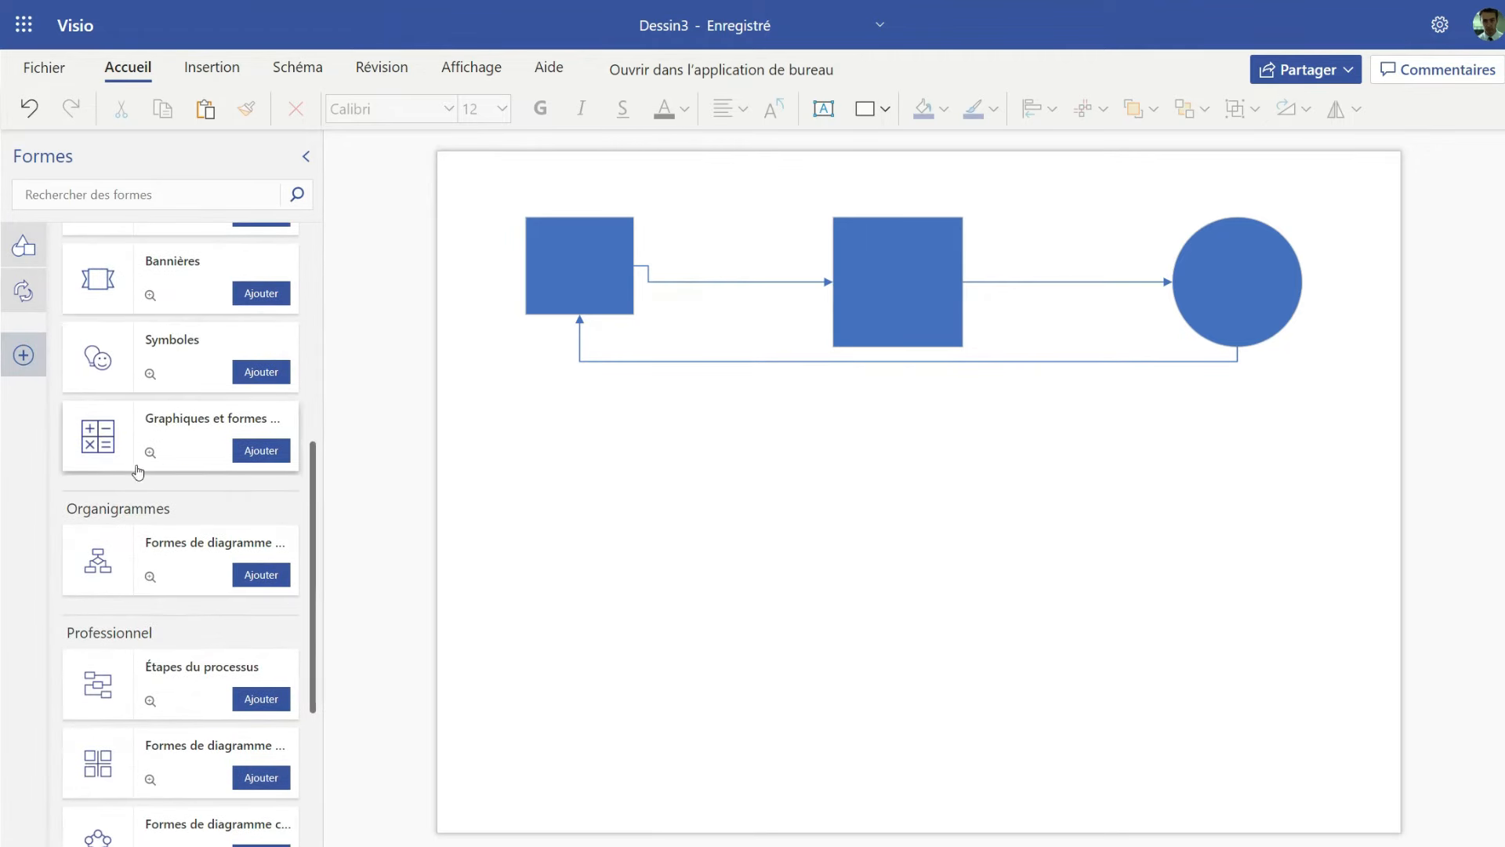
{"action": "scroll", "coordinate": [188, 541], "scroll_direction": "down", "scroll_amount": 2}
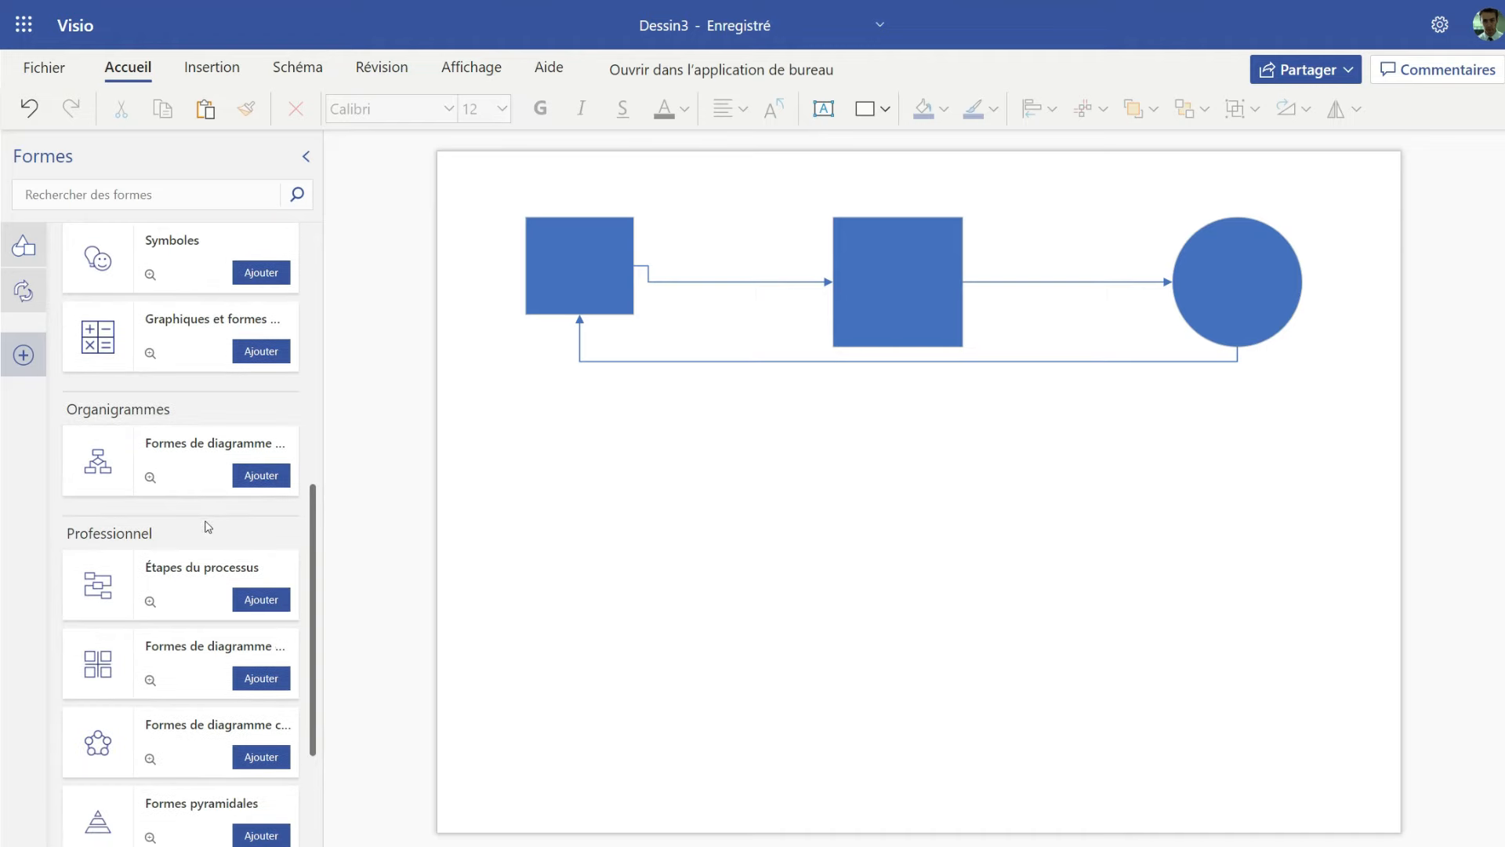
{"action": "left_click", "coordinate": [256, 475]}
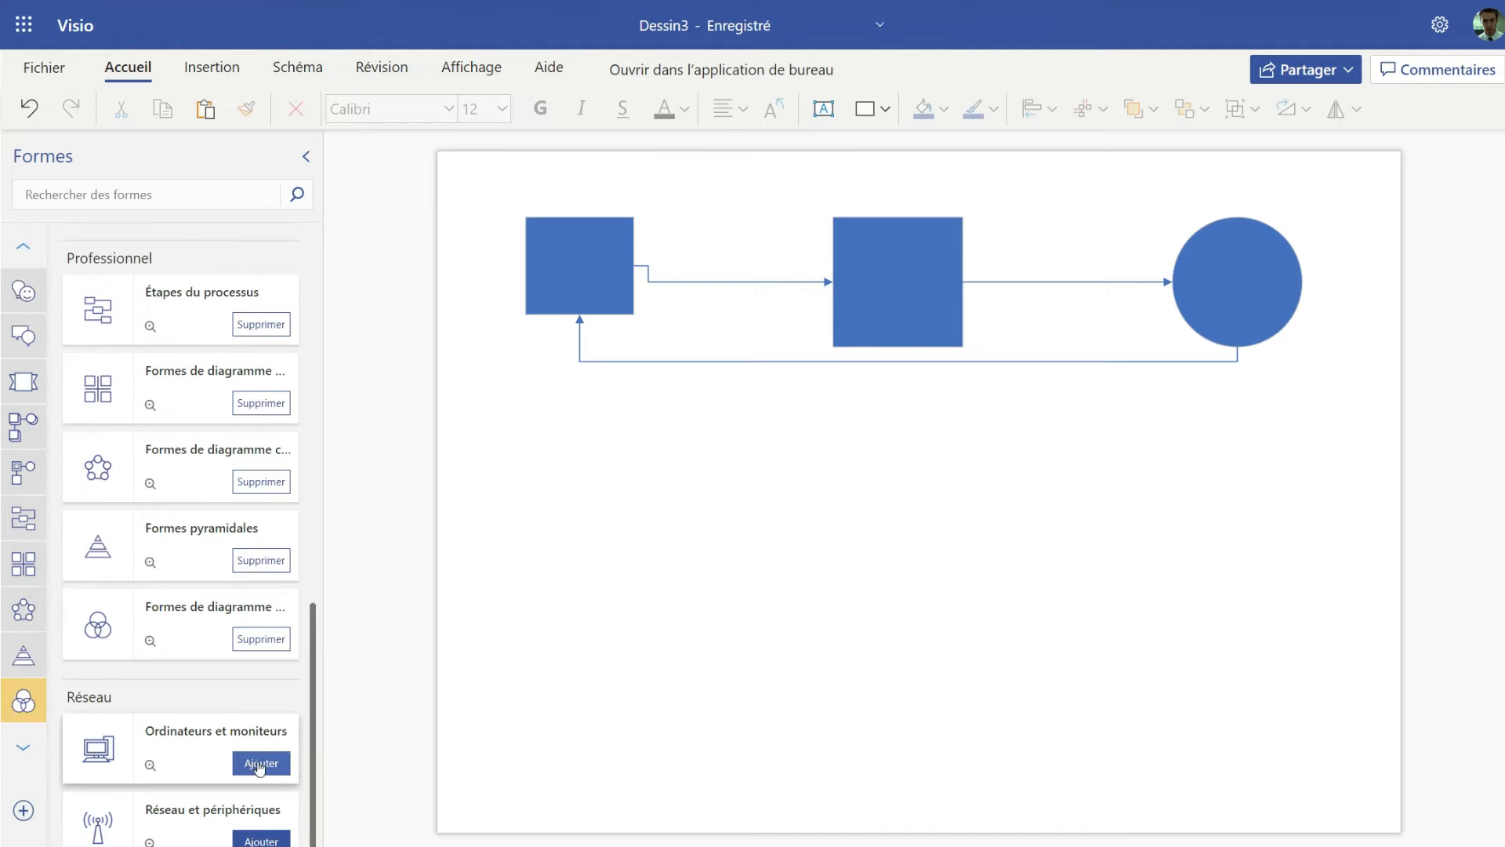
{"action": "left_click", "coordinate": [259, 767]}
{"action": "left_click", "coordinate": [261, 839]}
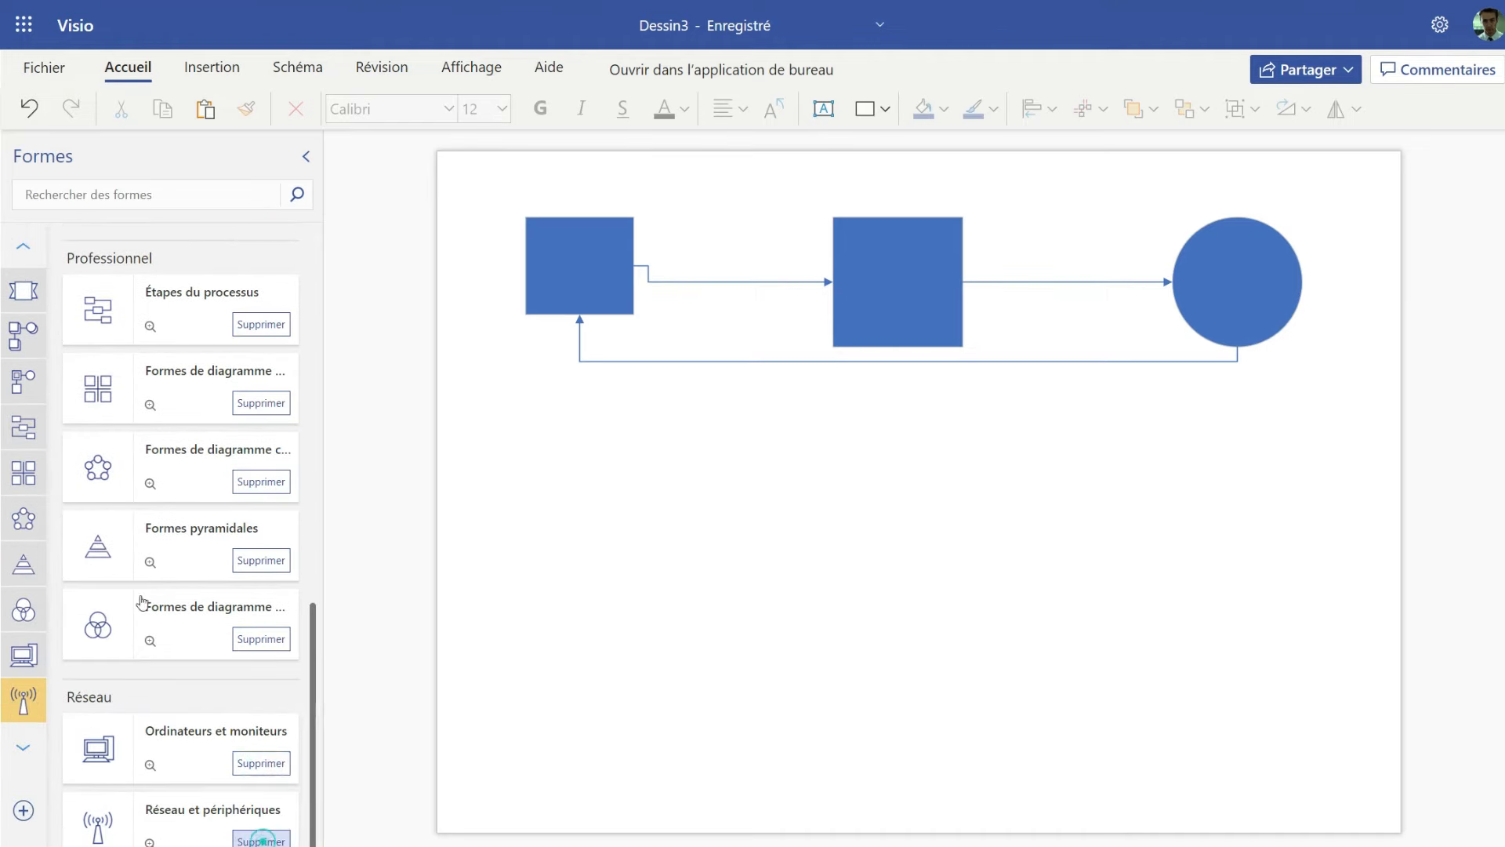
{"action": "scroll", "coordinate": [161, 333], "scroll_direction": "up", "scroll_amount": 8}
Collapse the Formes pane and bring the first set in the shape palette, Formes de base, back into view
{"action": "left_click", "coordinate": [309, 158]}
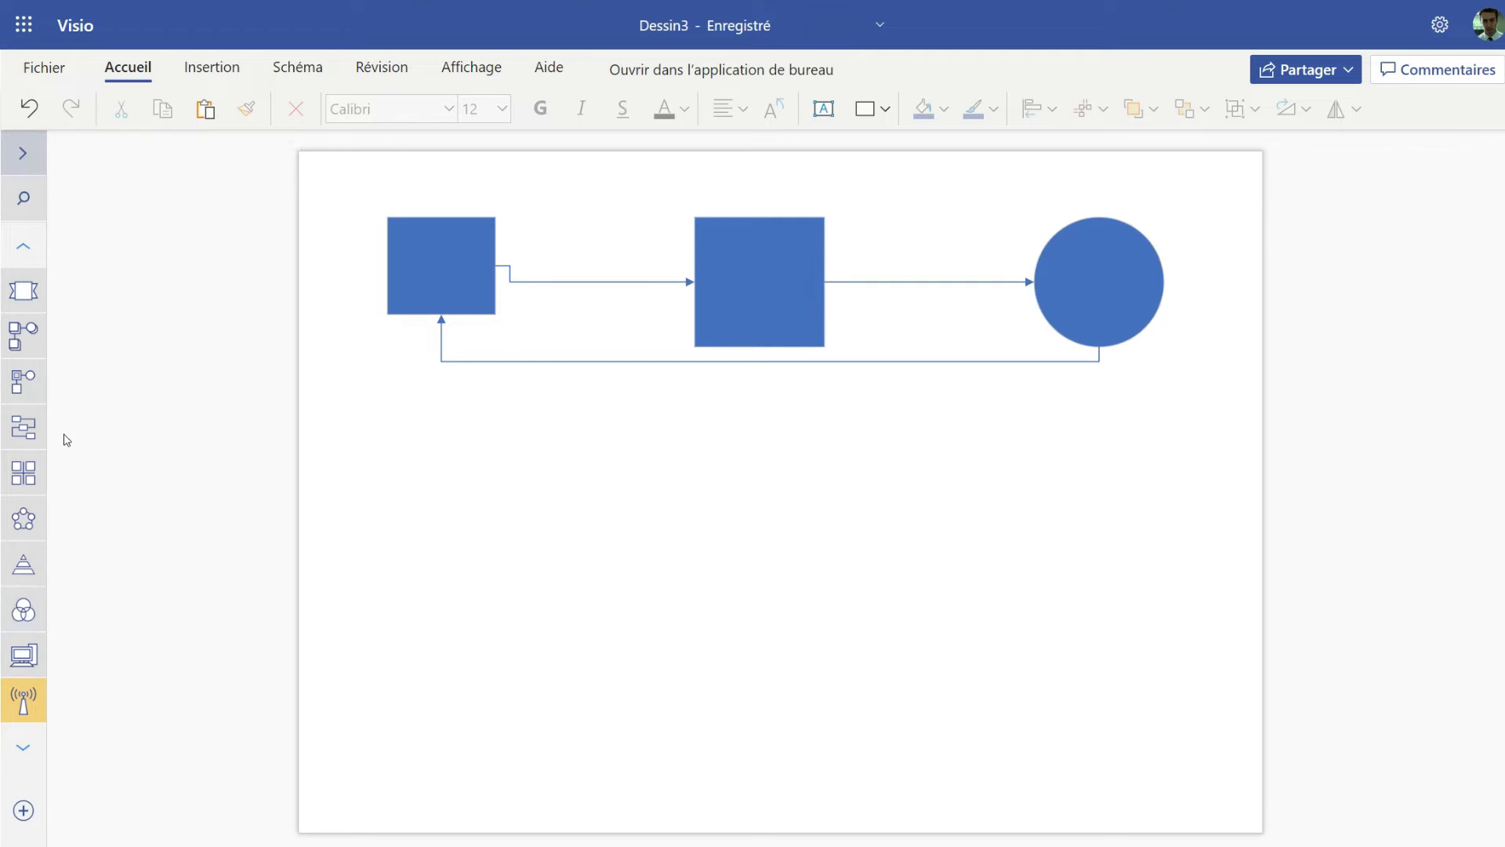
{"action": "left_click", "coordinate": [23, 257]}
{"action": "left_click", "coordinate": [24, 259]}
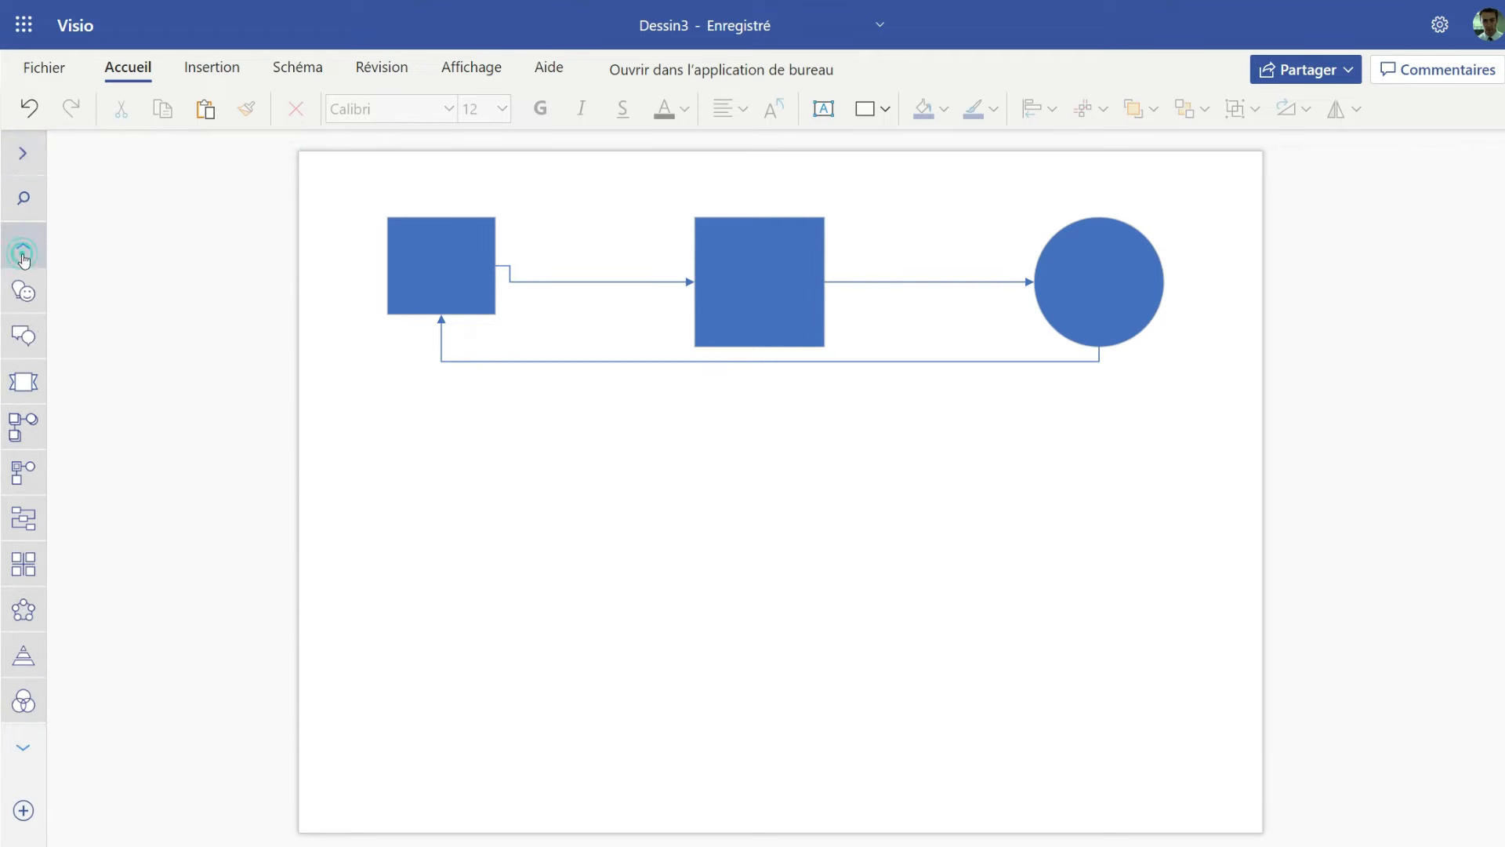
{"action": "left_click", "coordinate": [23, 259]}
{"action": "left_click", "coordinate": [23, 258]}
{"action": "left_click", "coordinate": [23, 259]}
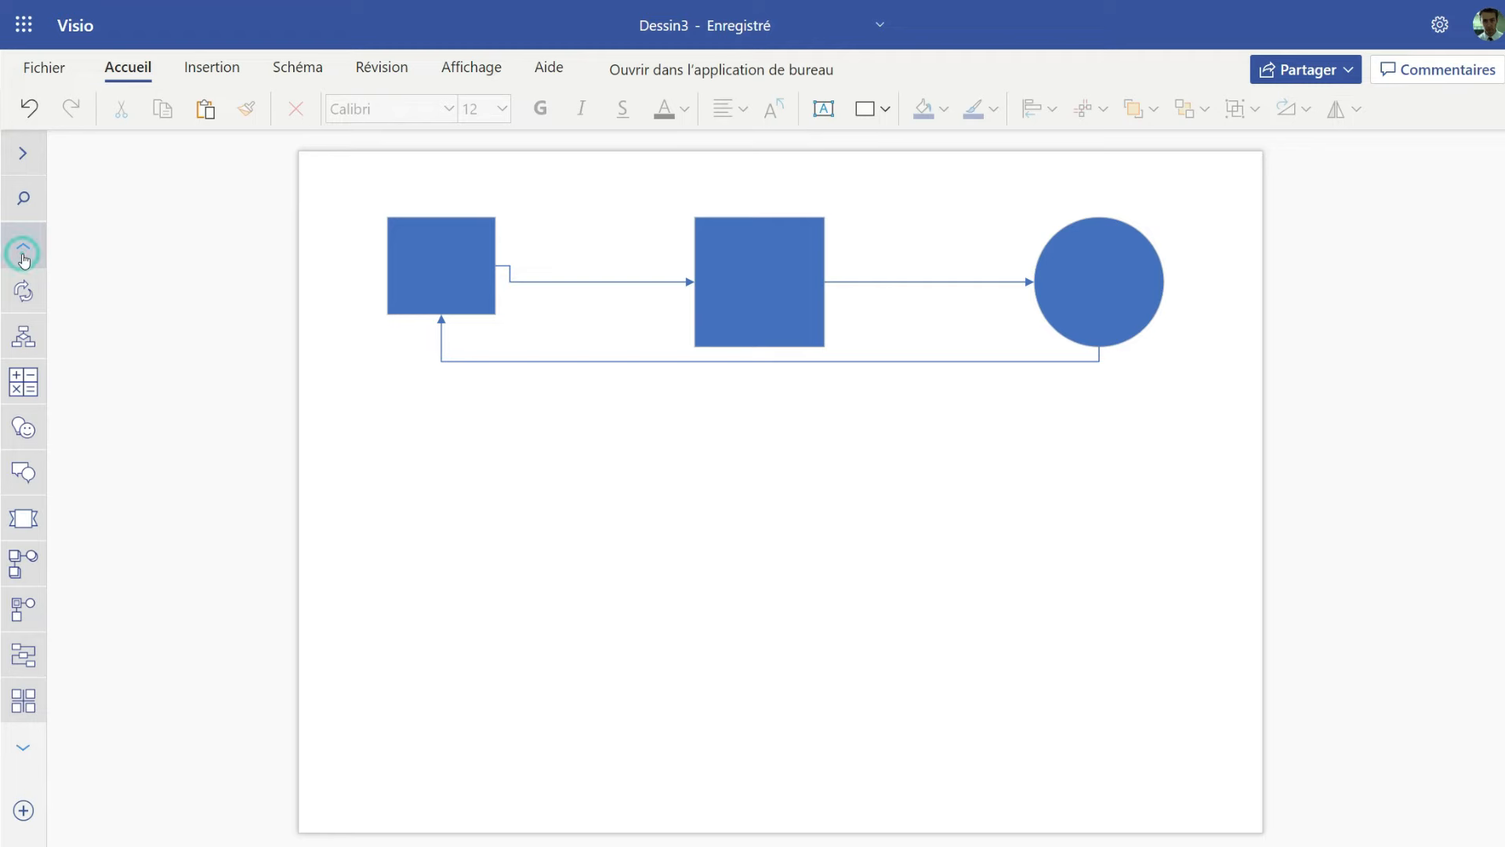
{"action": "left_click", "coordinate": [25, 251]}
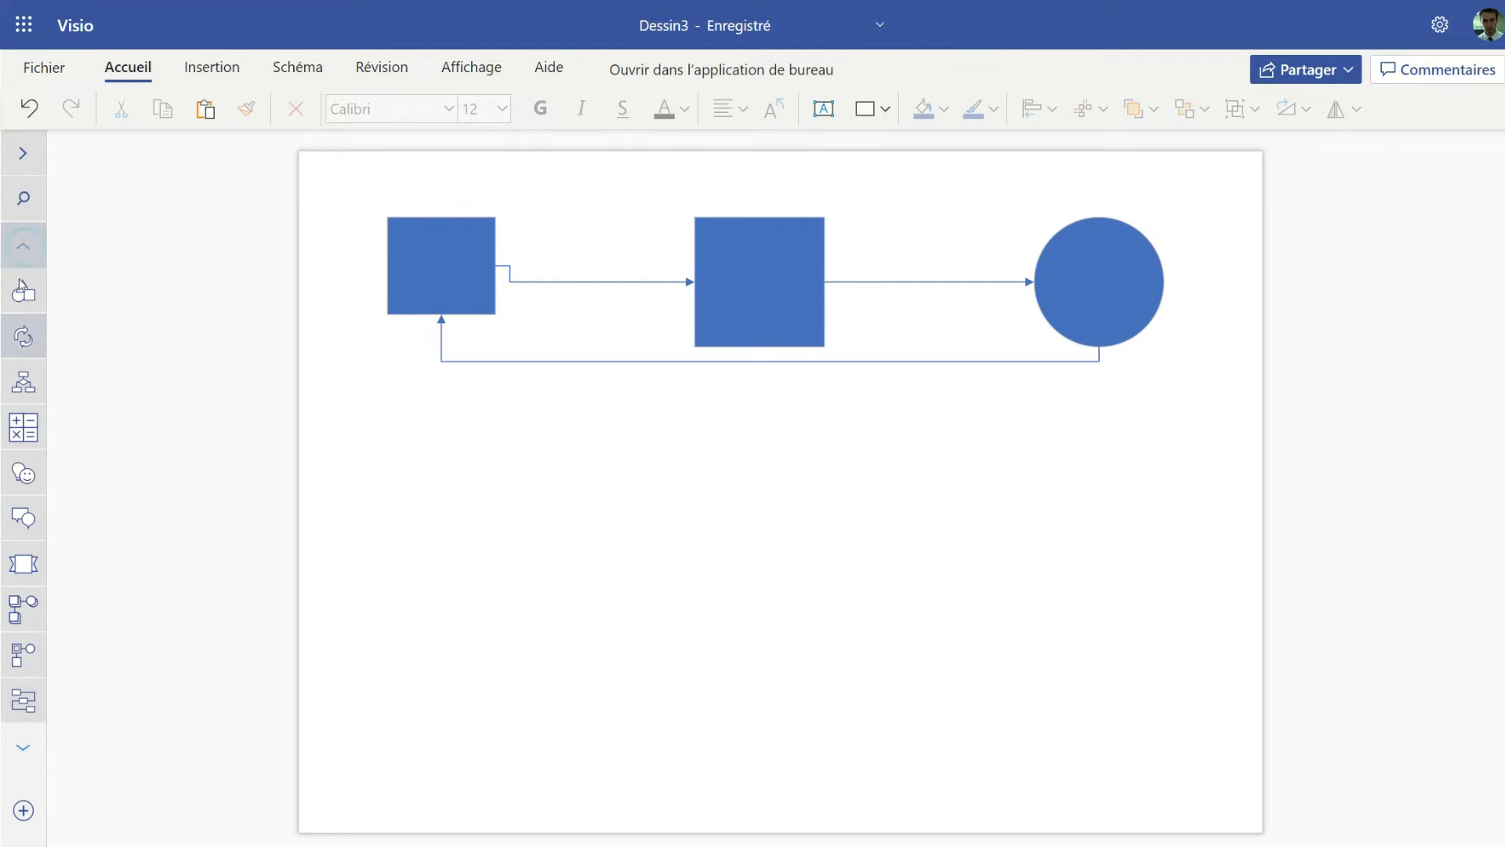
Examine the shapes offered in the Étapes du processus, Blocs, Blocs en relief, matrix diagram and simple flowchart sets
{"action": "left_click", "coordinate": [24, 700]}
{"action": "scroll", "coordinate": [152, 555], "scroll_direction": "down", "scroll_amount": 3}
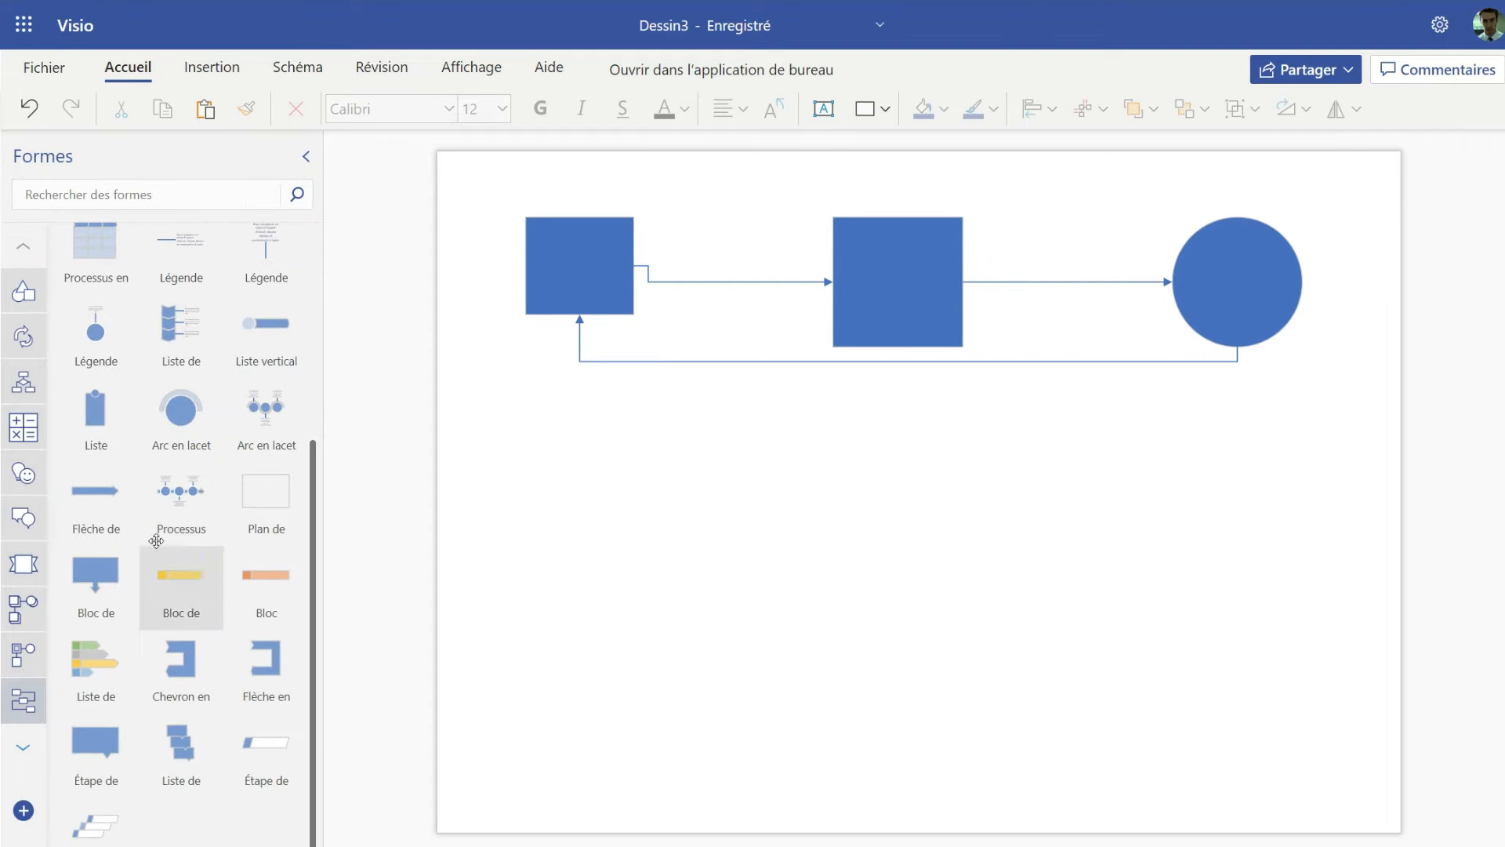
{"action": "scroll", "coordinate": [157, 540], "scroll_direction": "up", "scroll_amount": 3}
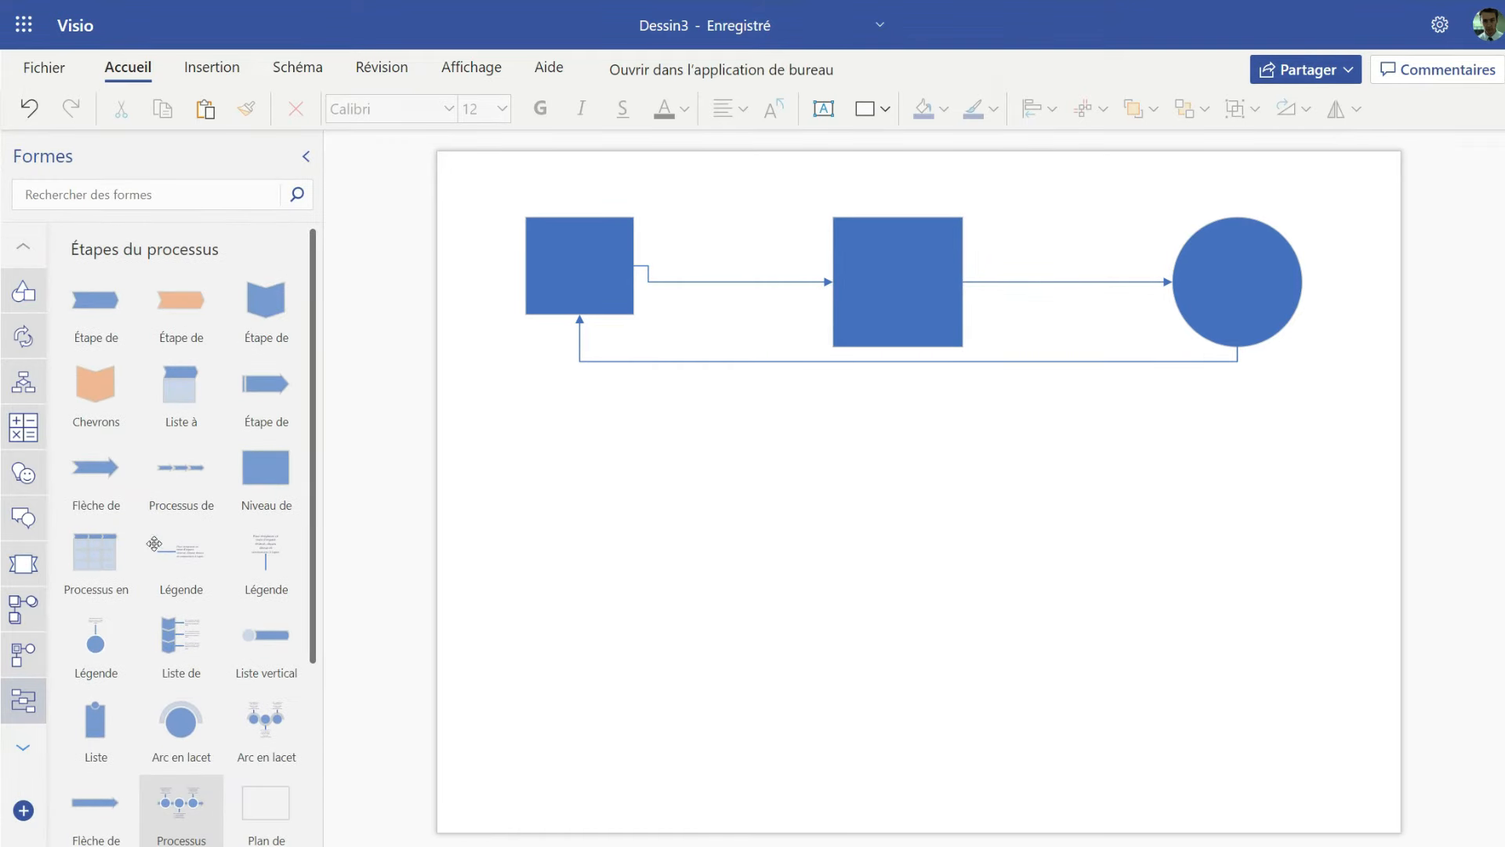
{"action": "left_click", "coordinate": [24, 653]}
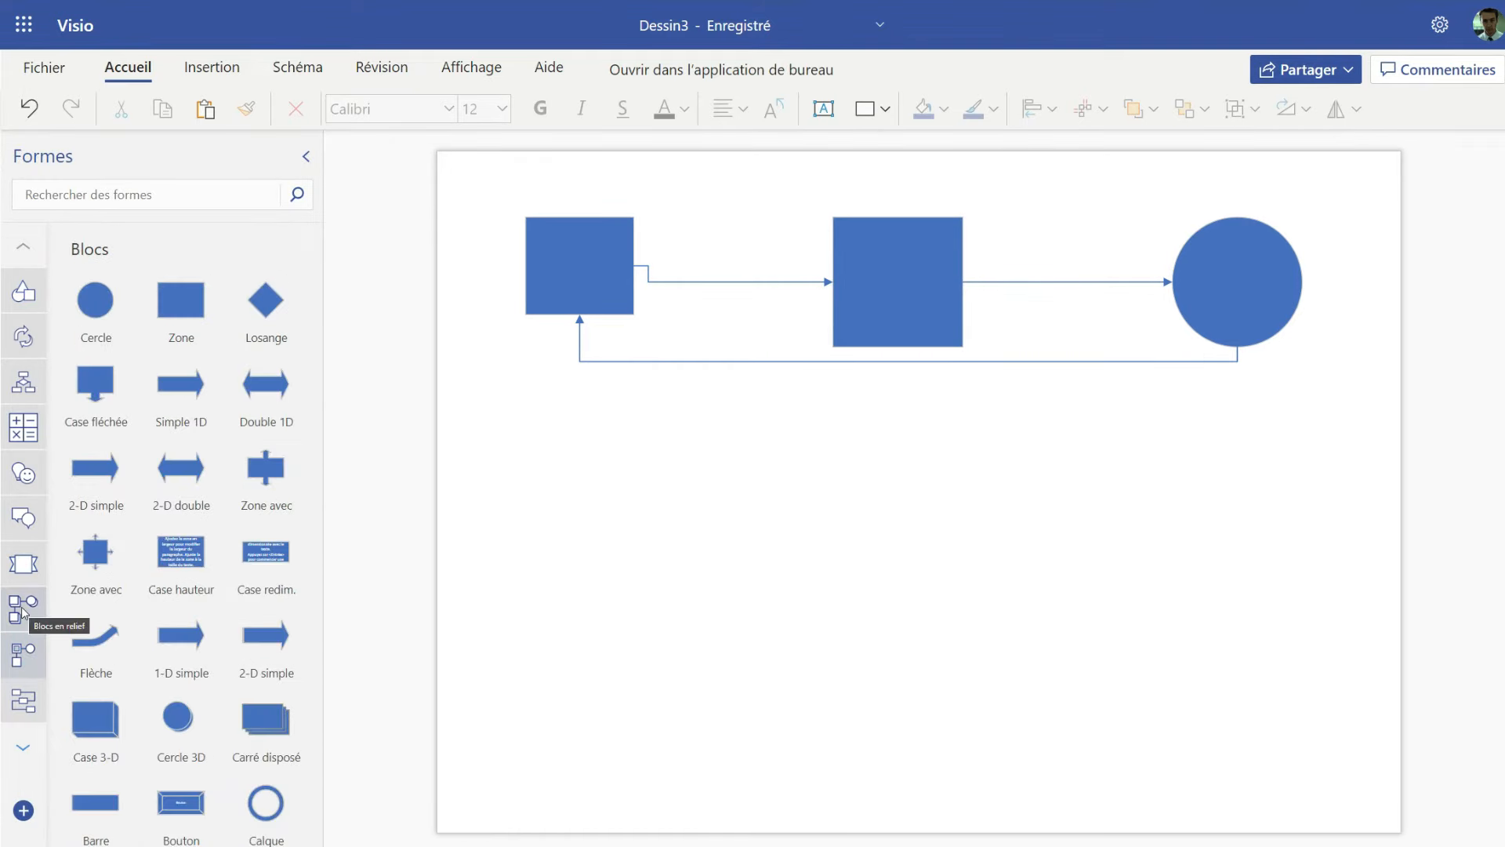
{"action": "left_click", "coordinate": [22, 612]}
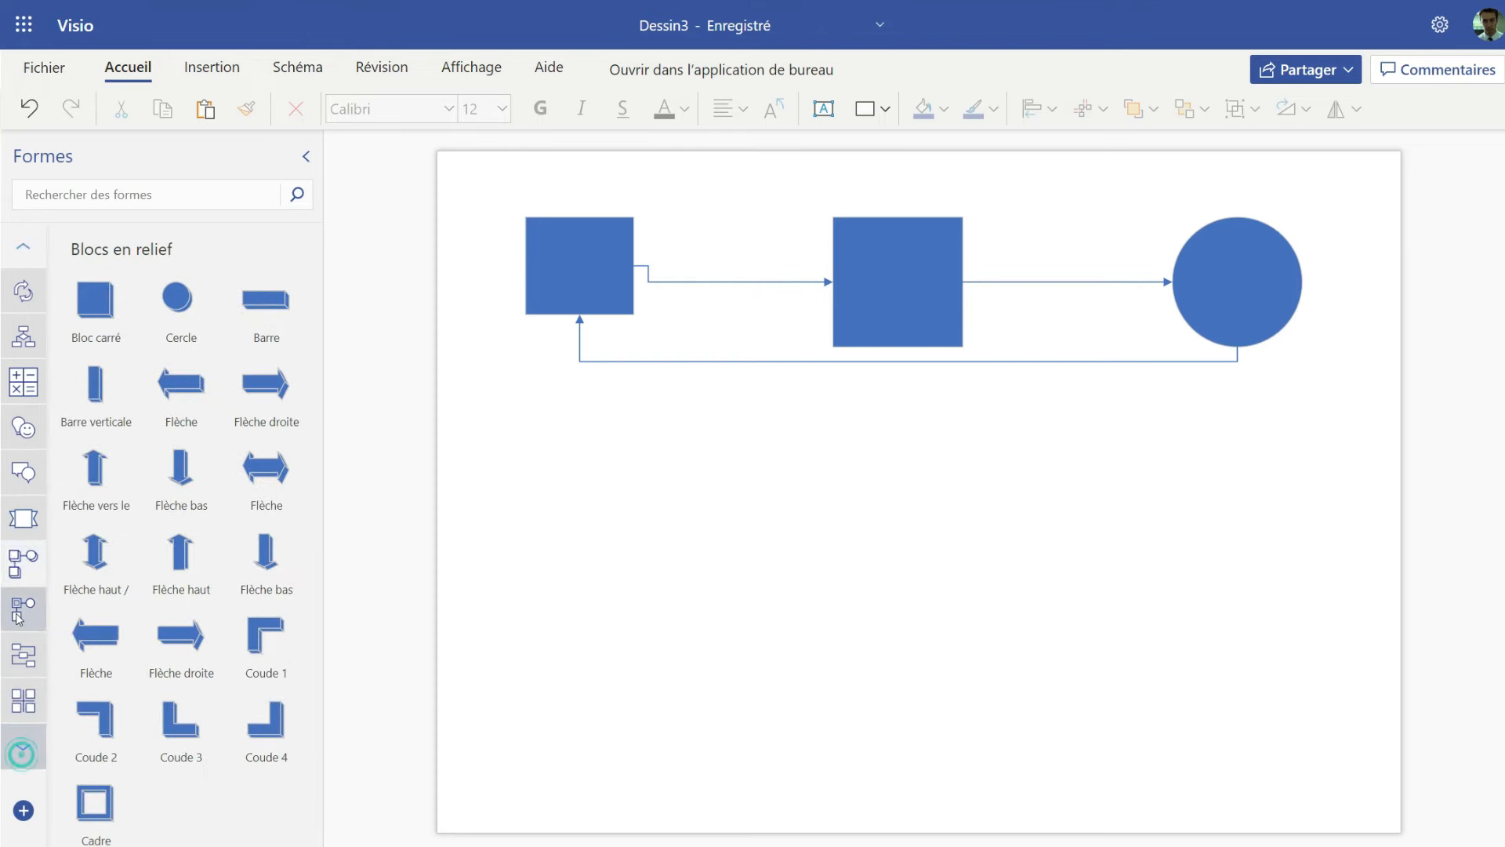
{"action": "left_click", "coordinate": [23, 700]}
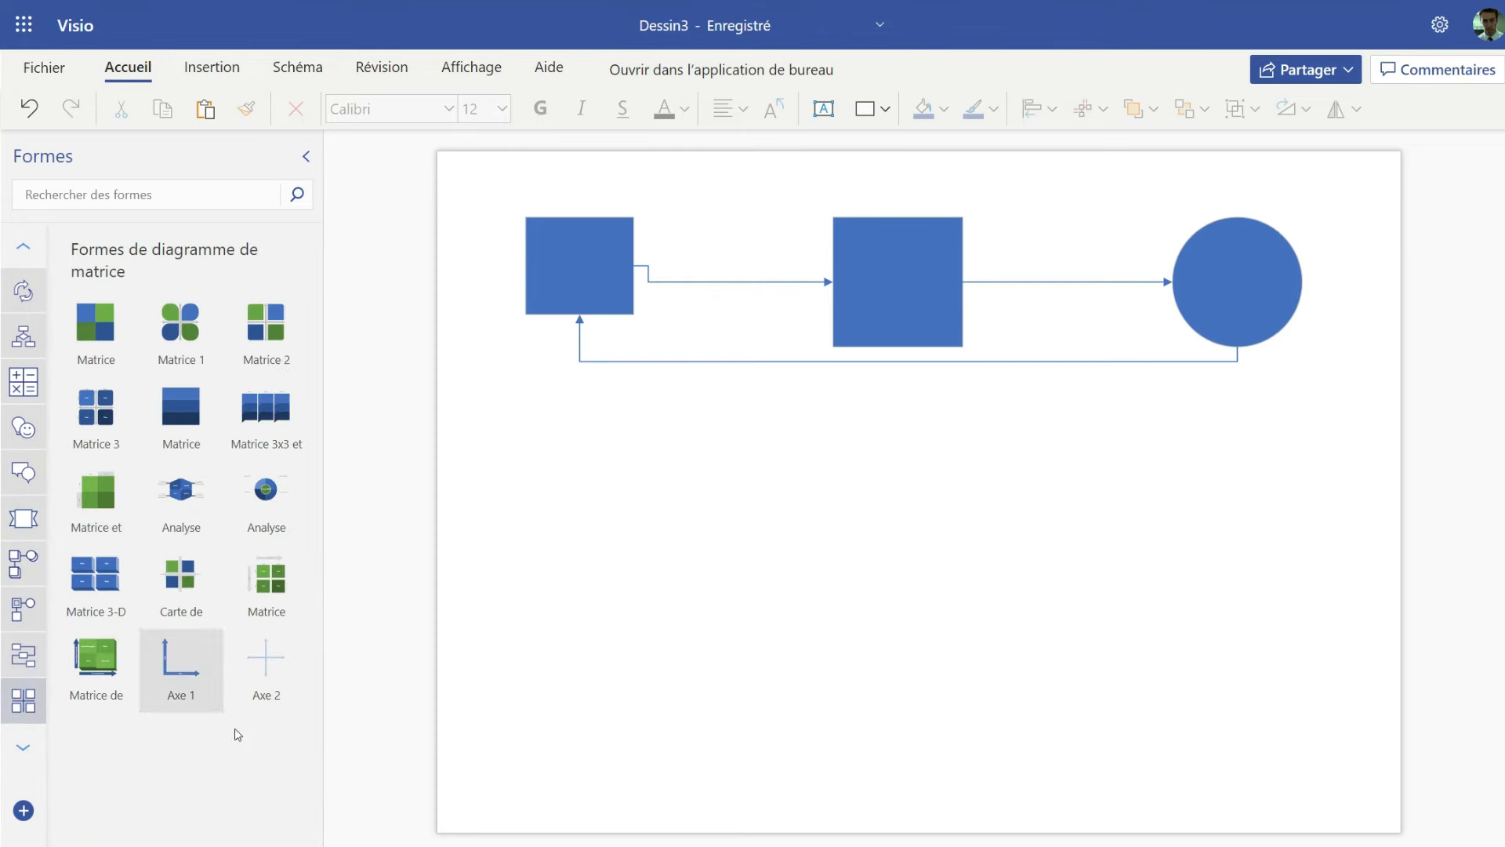
{"action": "left_click", "coordinate": [34, 394]}
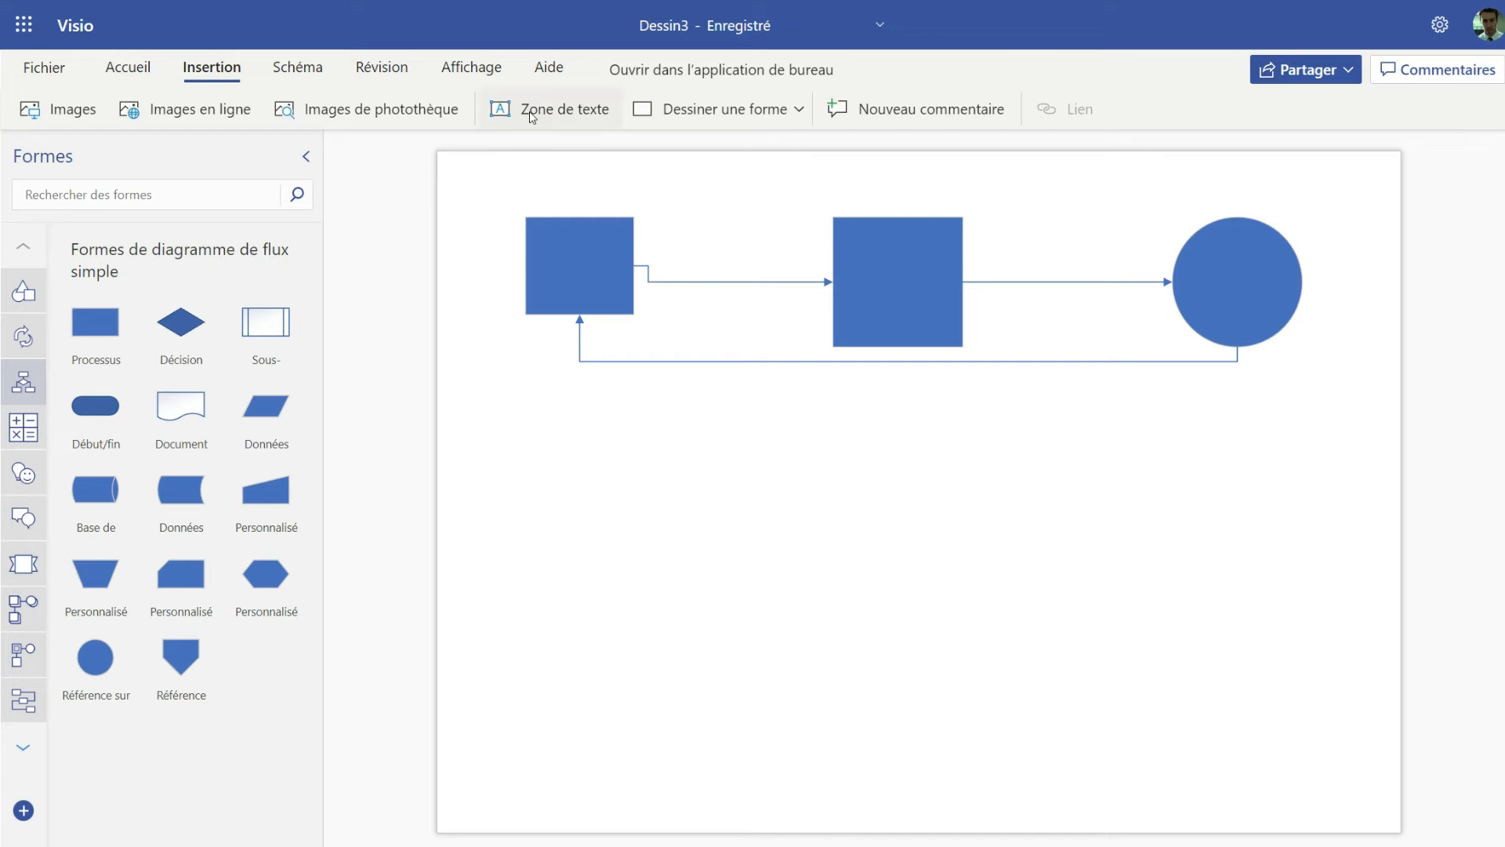
{"action": "left_click", "coordinate": [800, 110]}
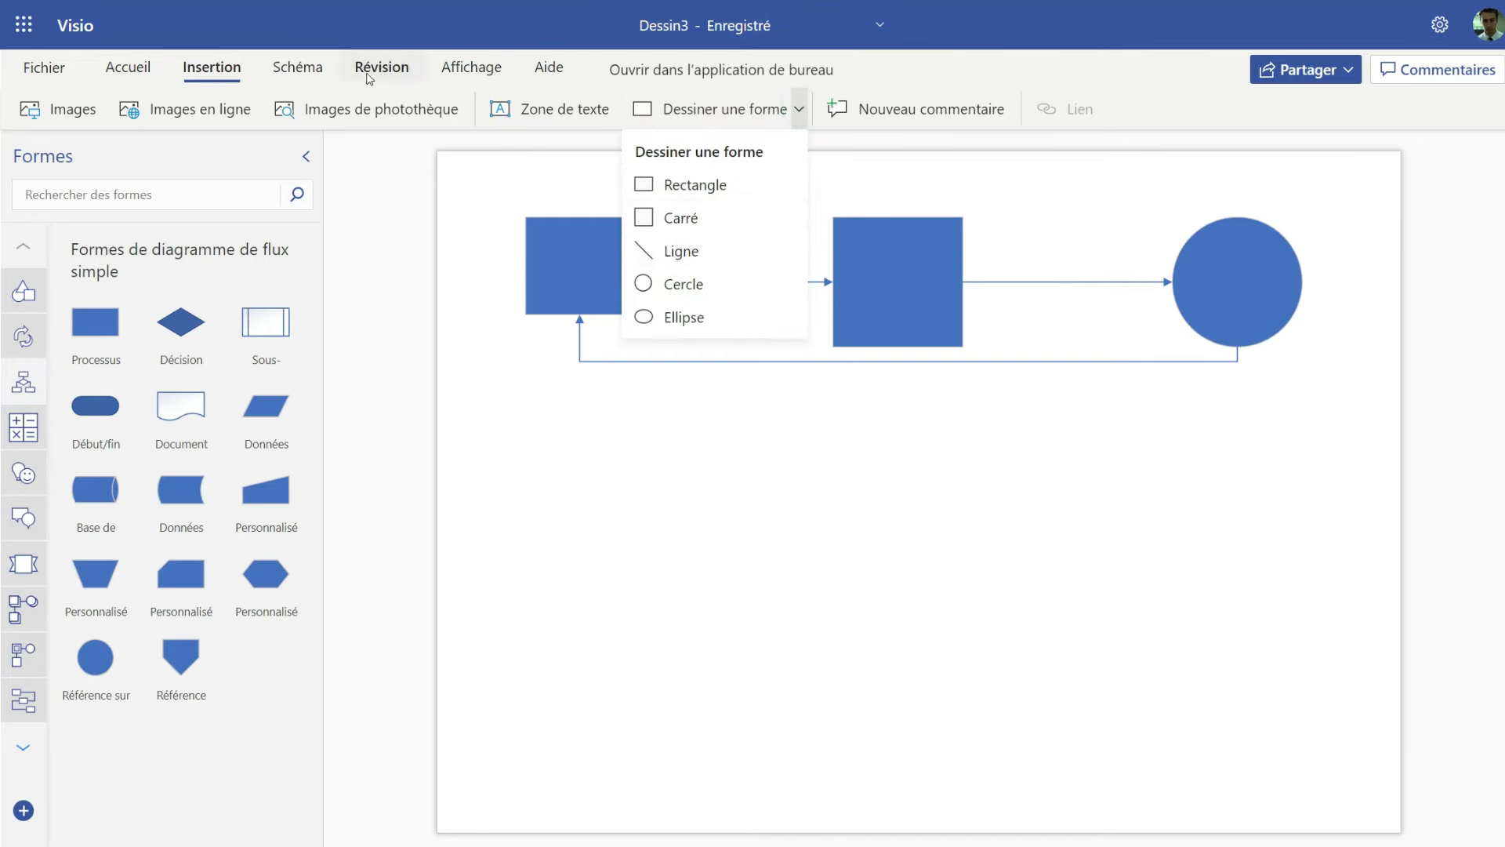
{"action": "left_click", "coordinate": [284, 73]}
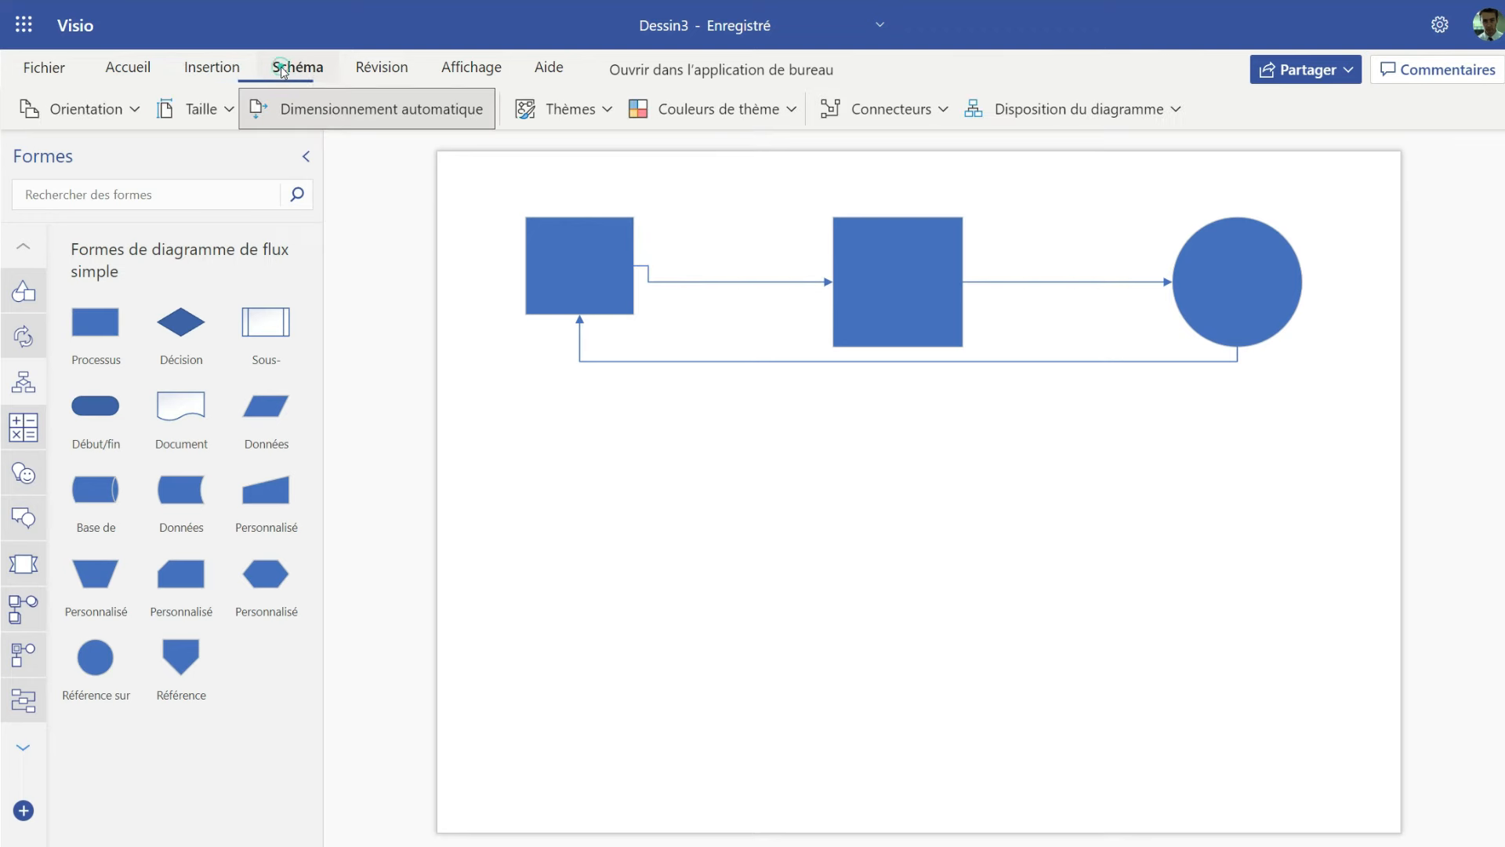
{"action": "left_click", "coordinate": [102, 116]}
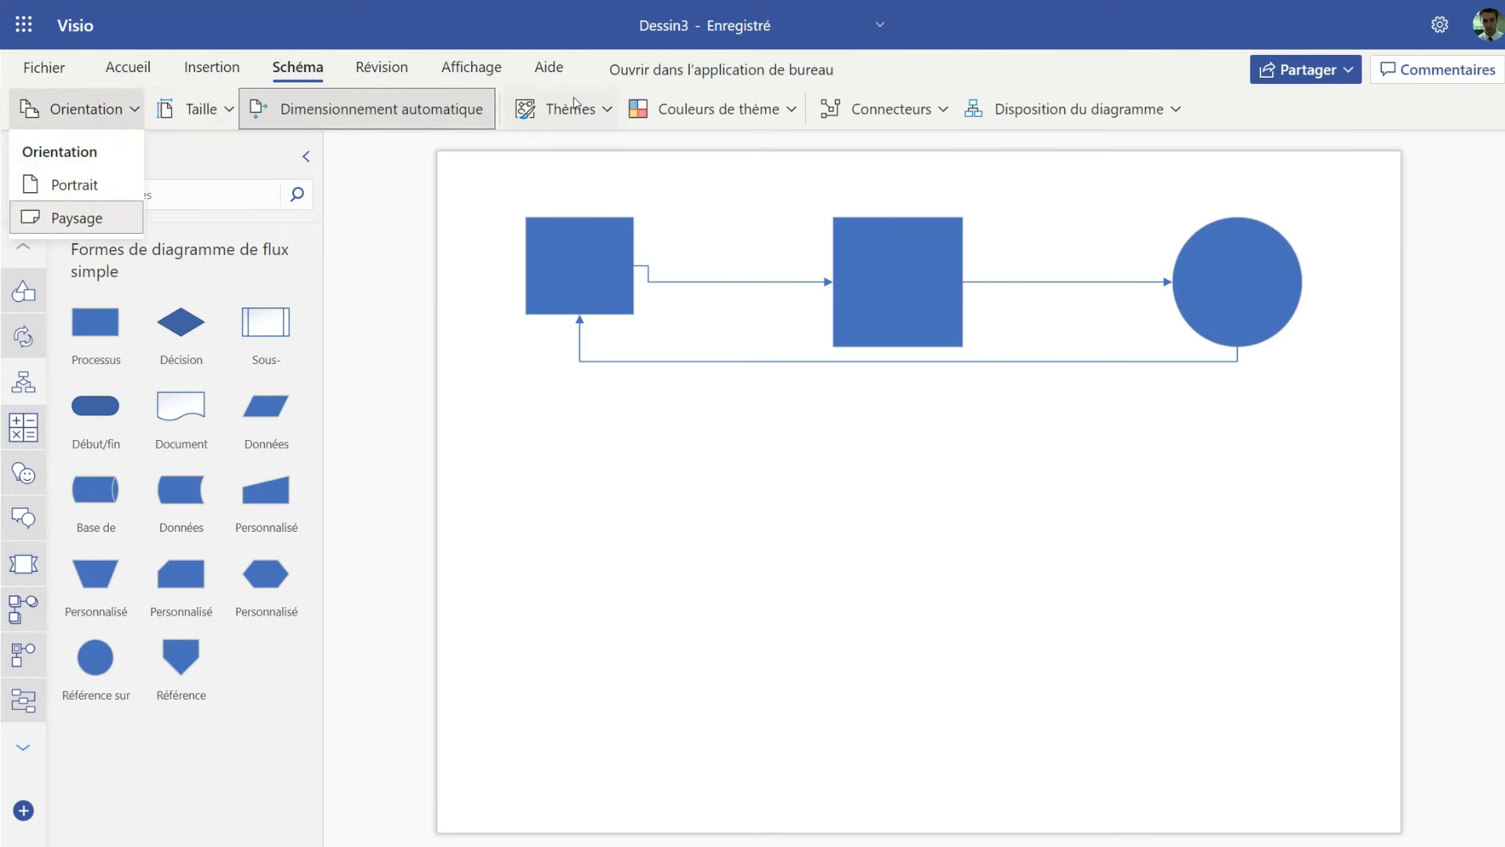
{"action": "left_click", "coordinate": [941, 109]}
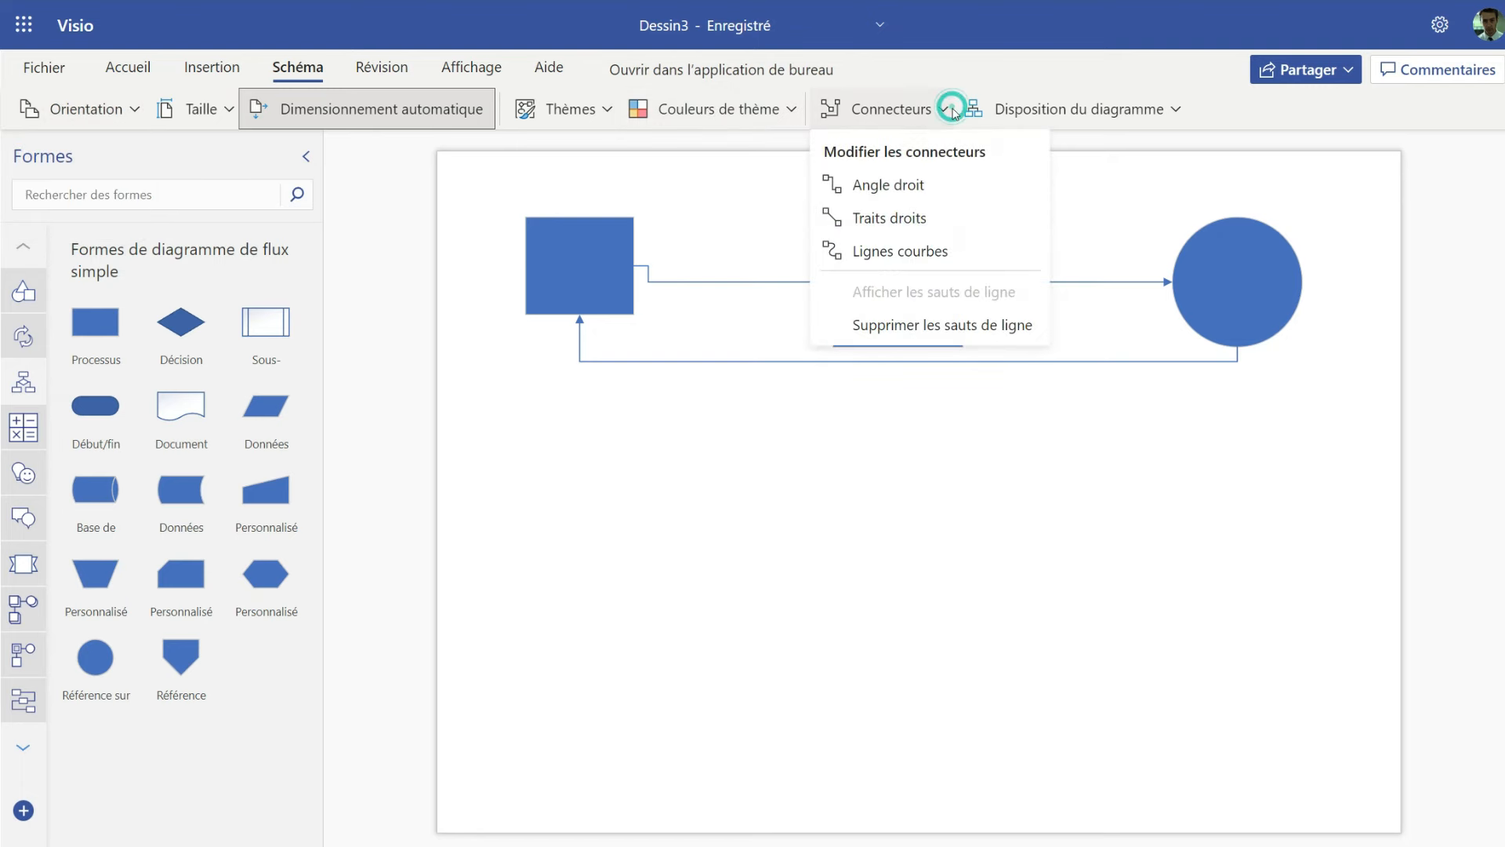
Arrange the connected shapes with the top-to-bottom Organigramme layout, and clear all shapes and connectors from the page
{"action": "left_click", "coordinate": [1166, 111]}
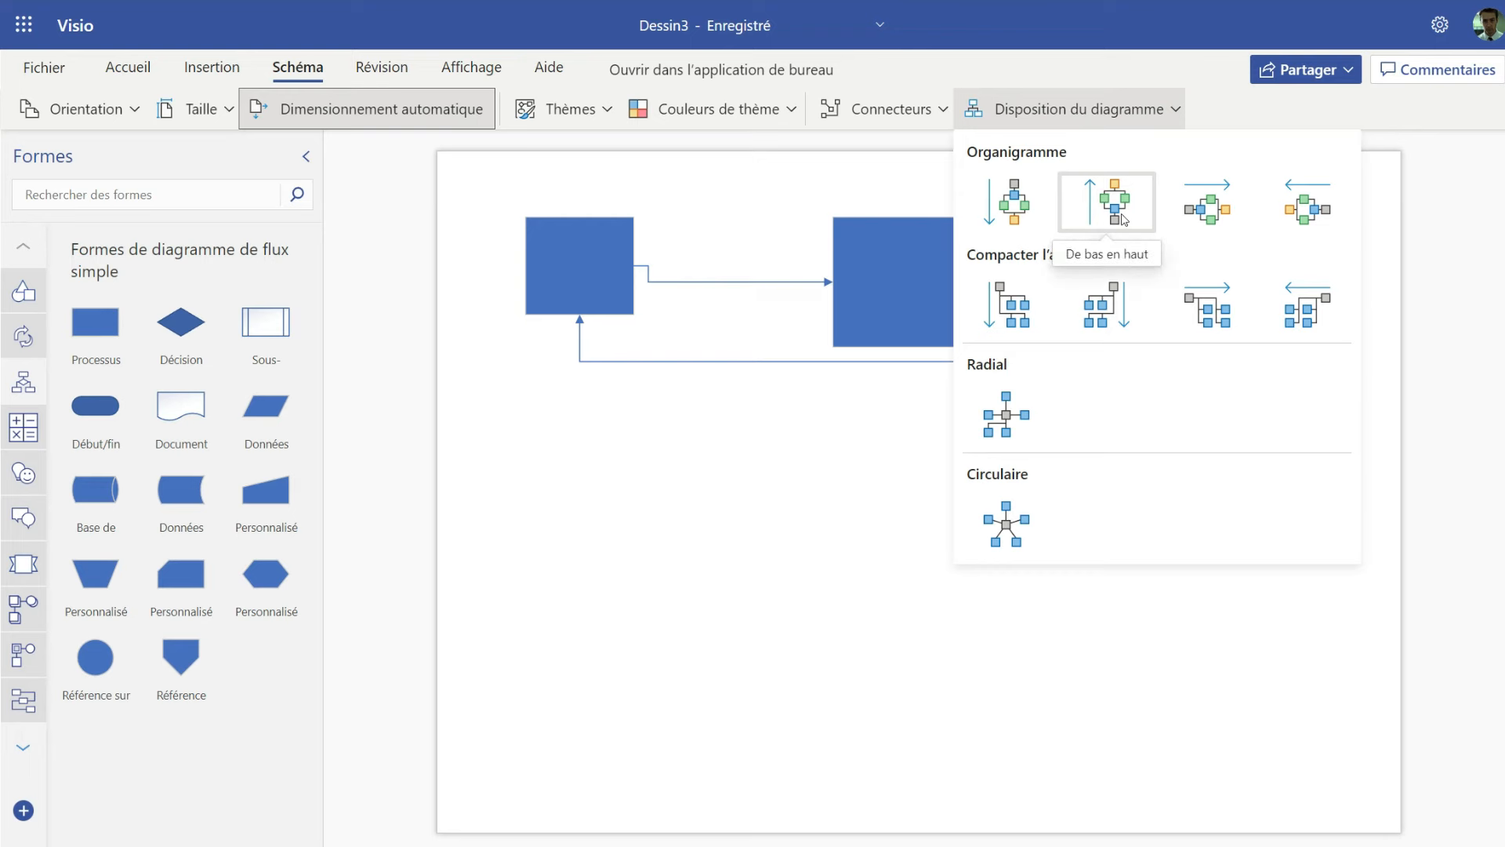
{"action": "left_click", "coordinate": [1029, 215]}
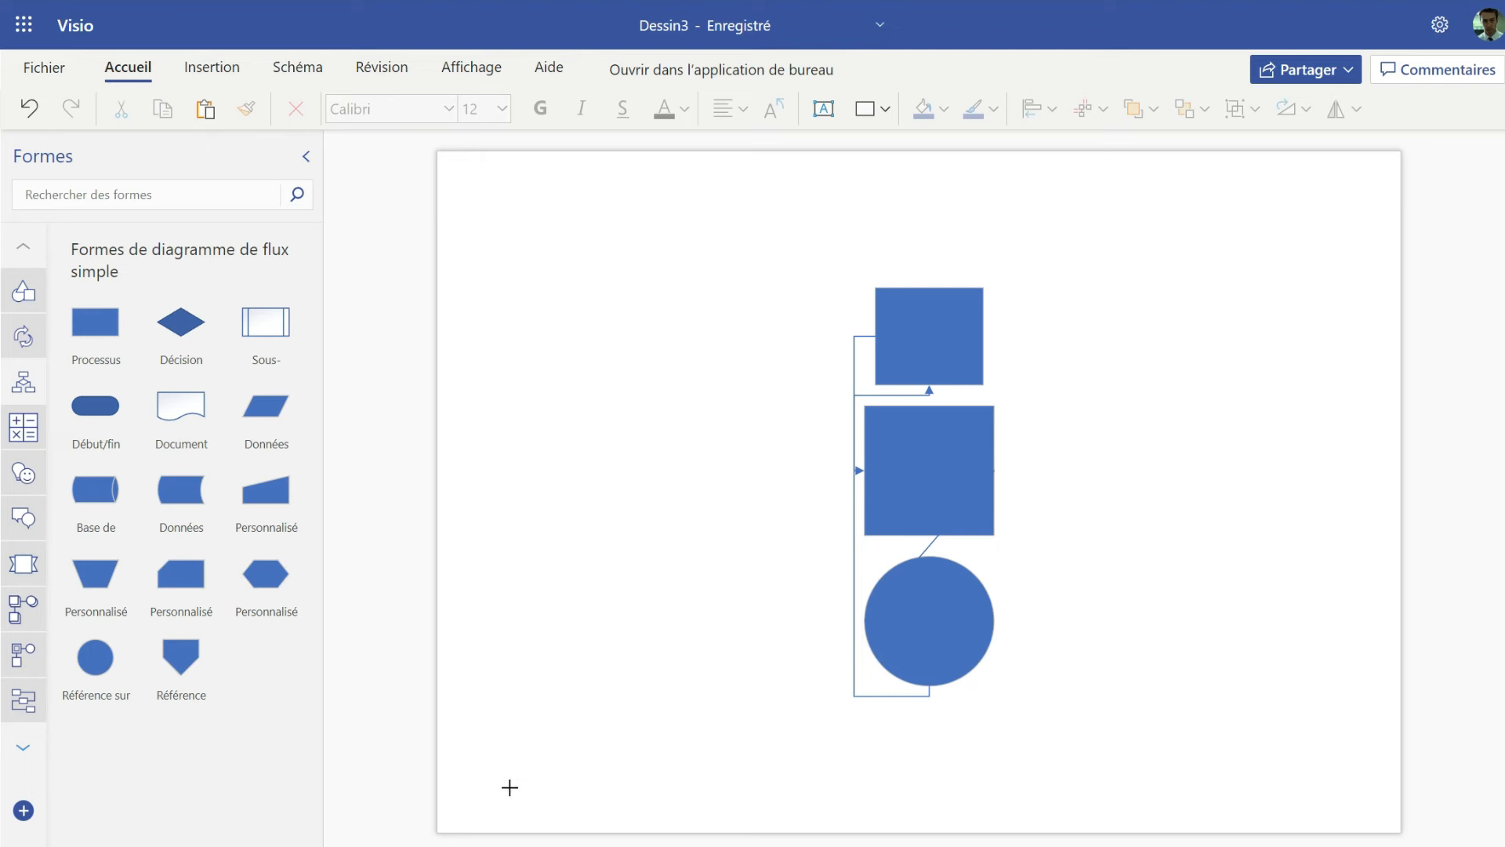
{"action": "left_click", "coordinate": [533, 846]}
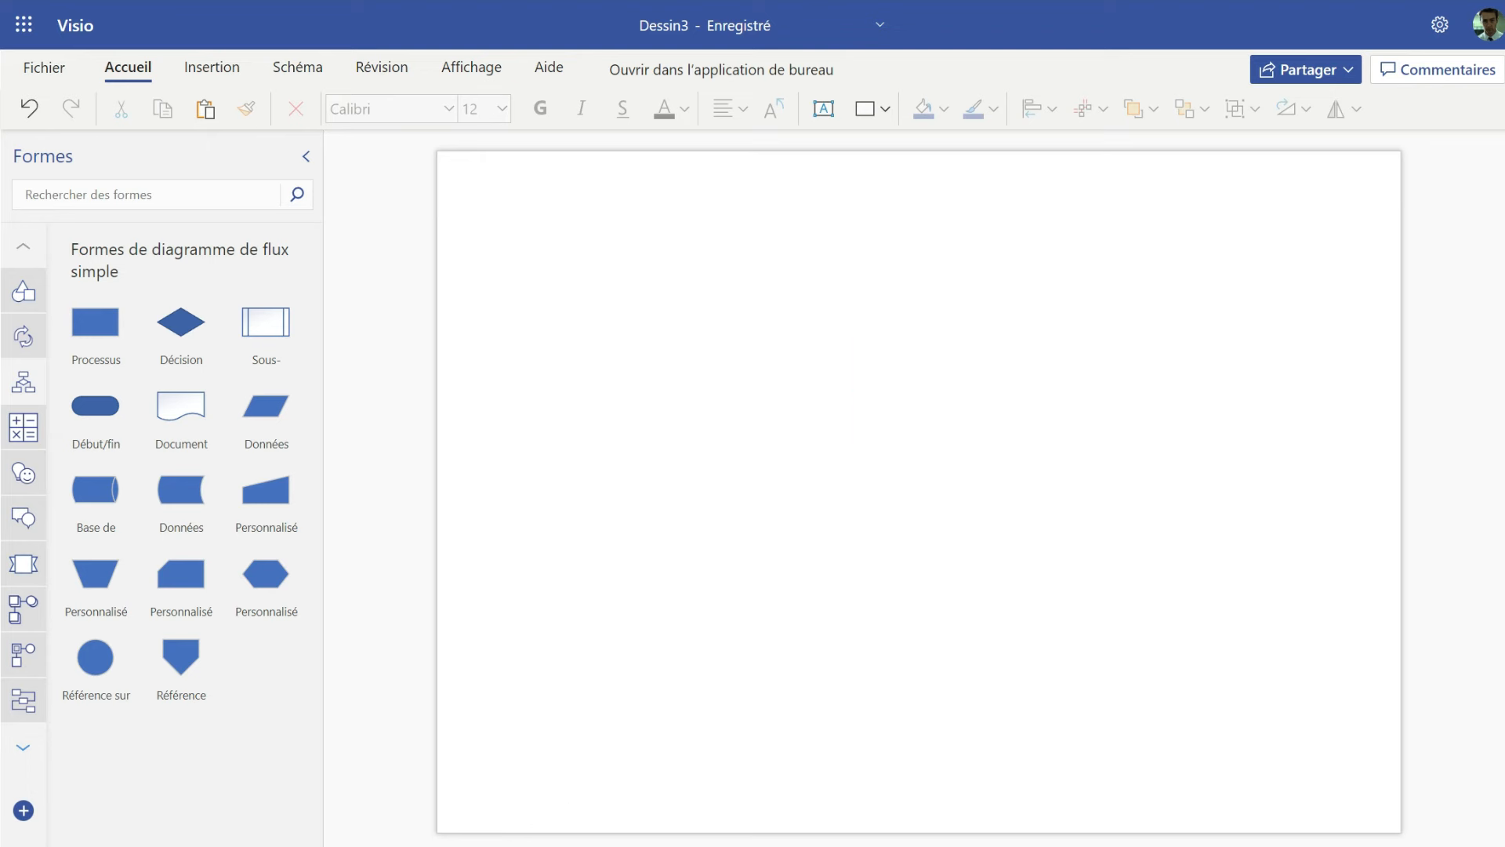